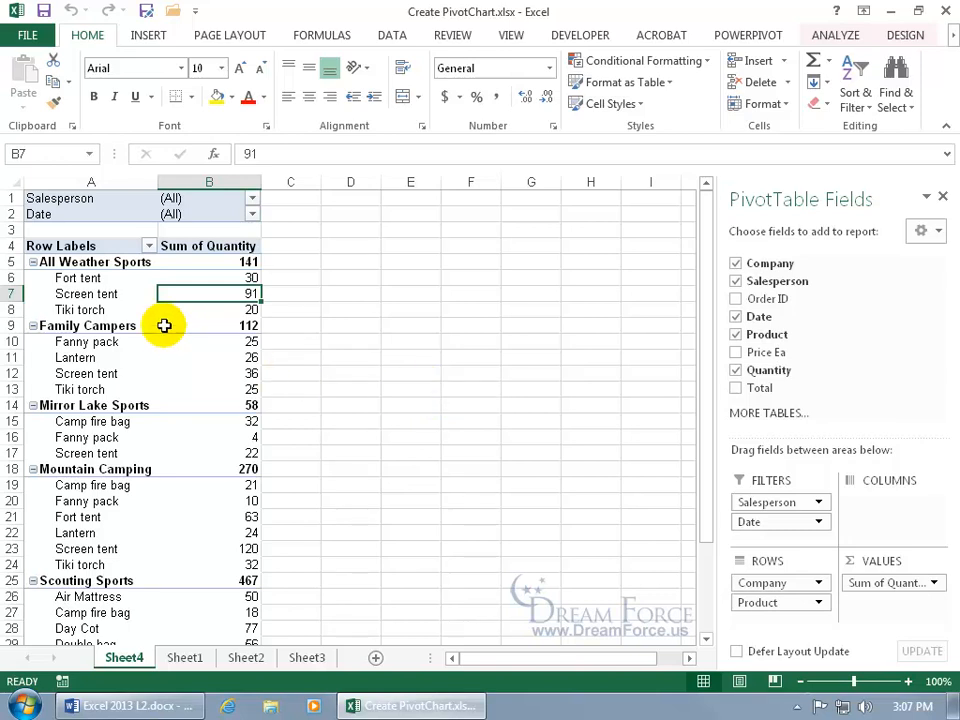
Insert a clustered column PivotChart plotting Sum of Quantity by Company and Product on Sheet4
mouse_move(163, 326)
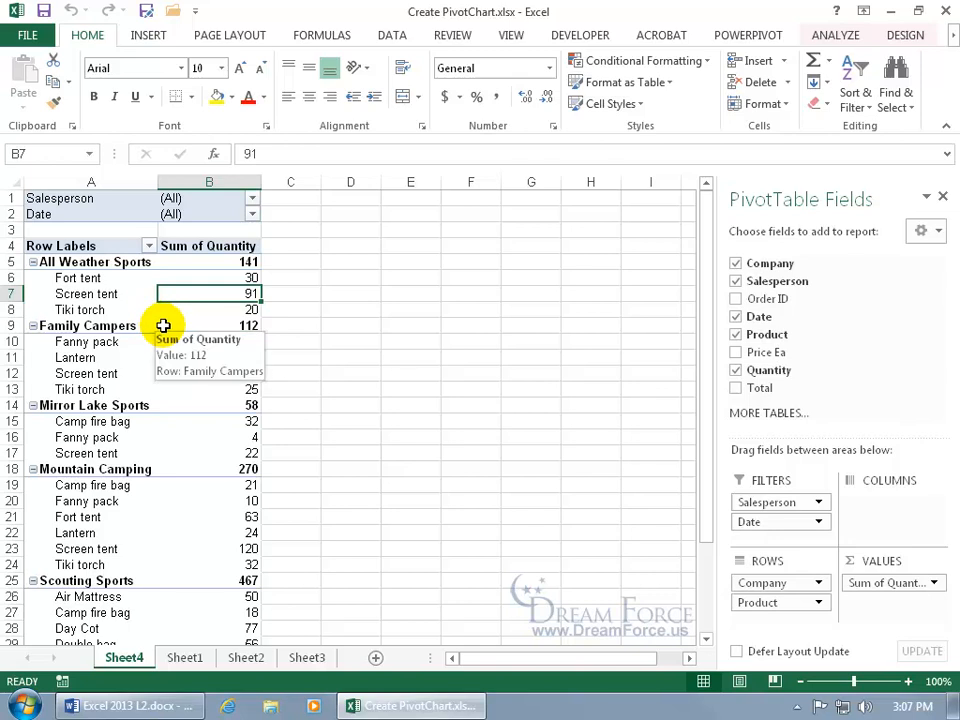
click(840, 36)
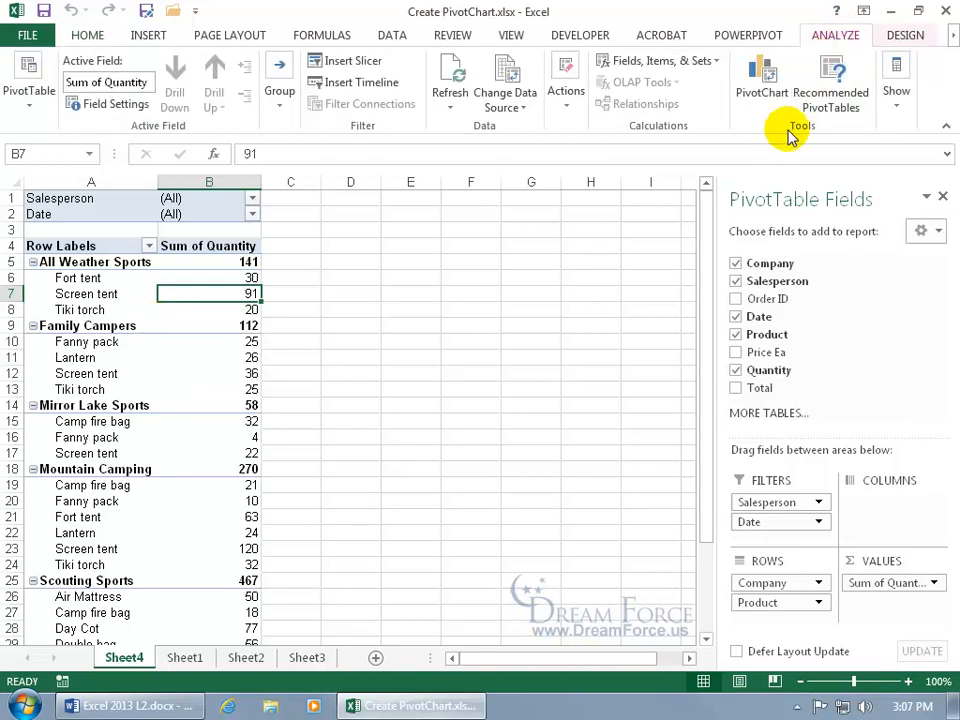
click(761, 86)
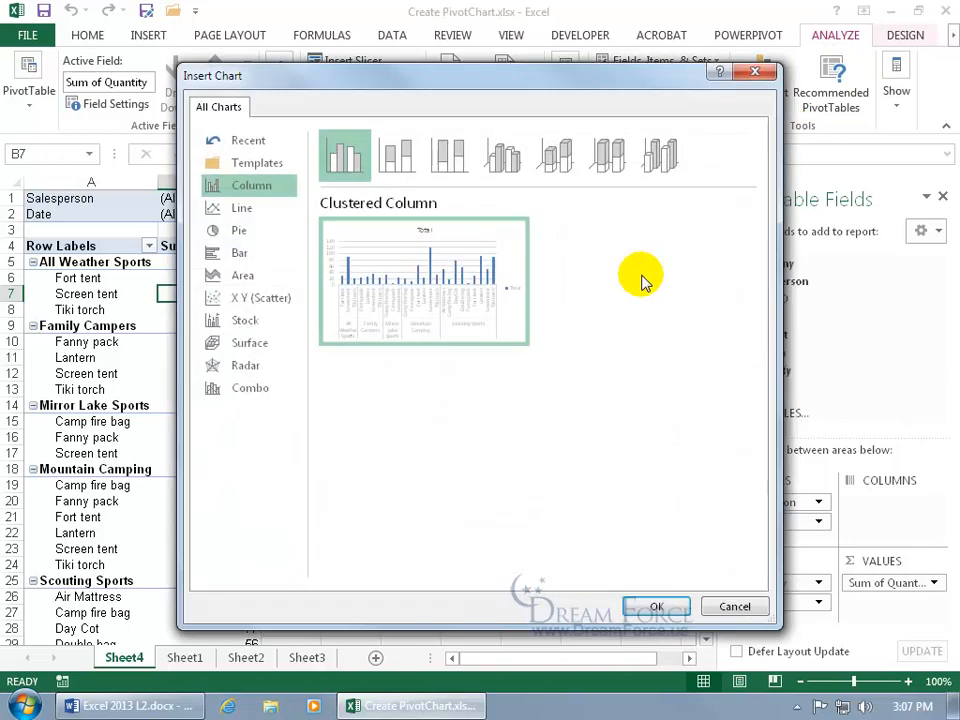
mouse_move(508, 279)
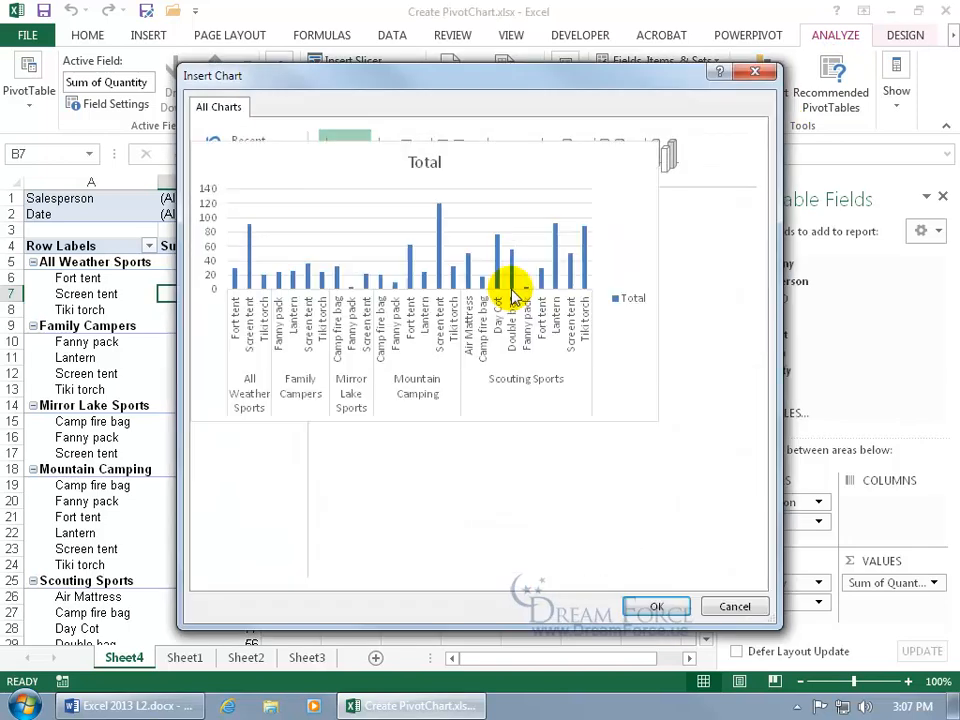
double_click(443, 293)
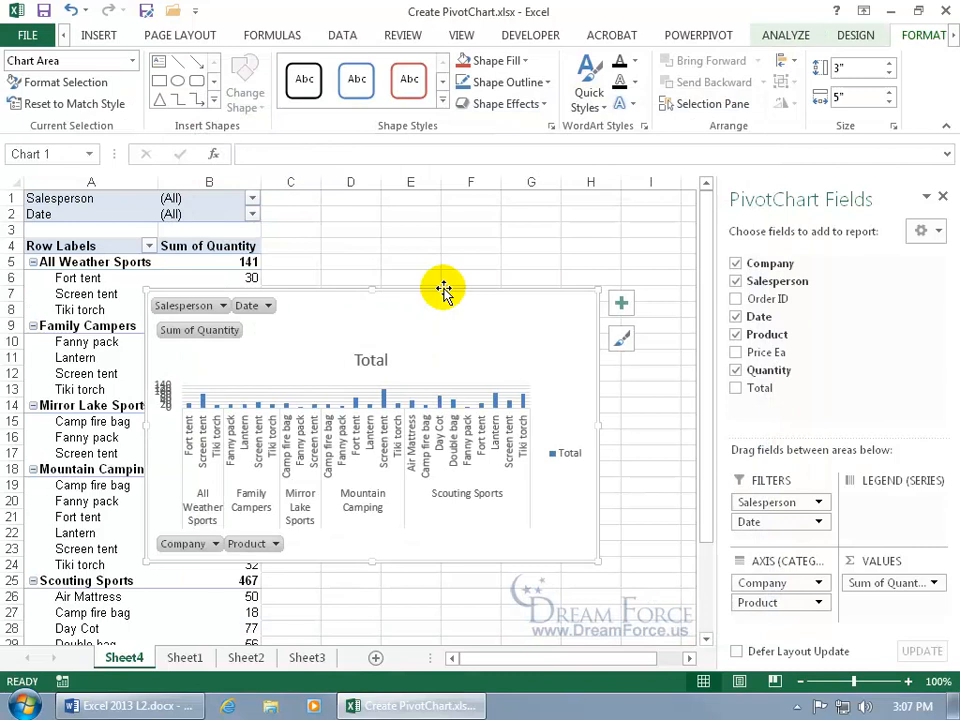
Hide the field list and place the chart over columns C–M, enlarged to 4.63 by 7.09 inches
click(941, 196)
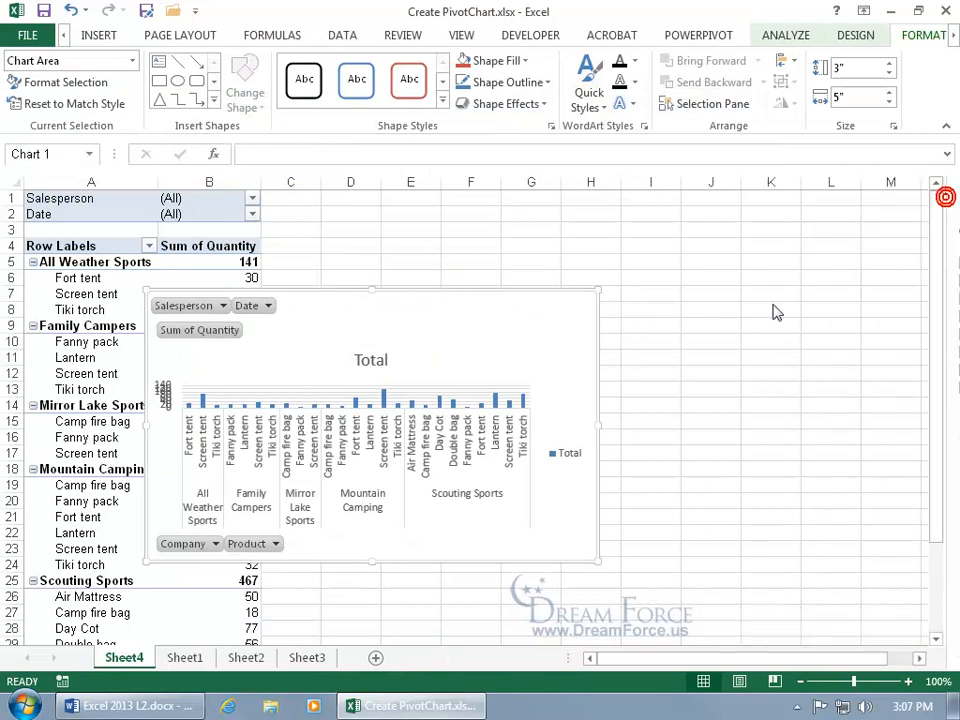
drag(459, 309, 601, 221)
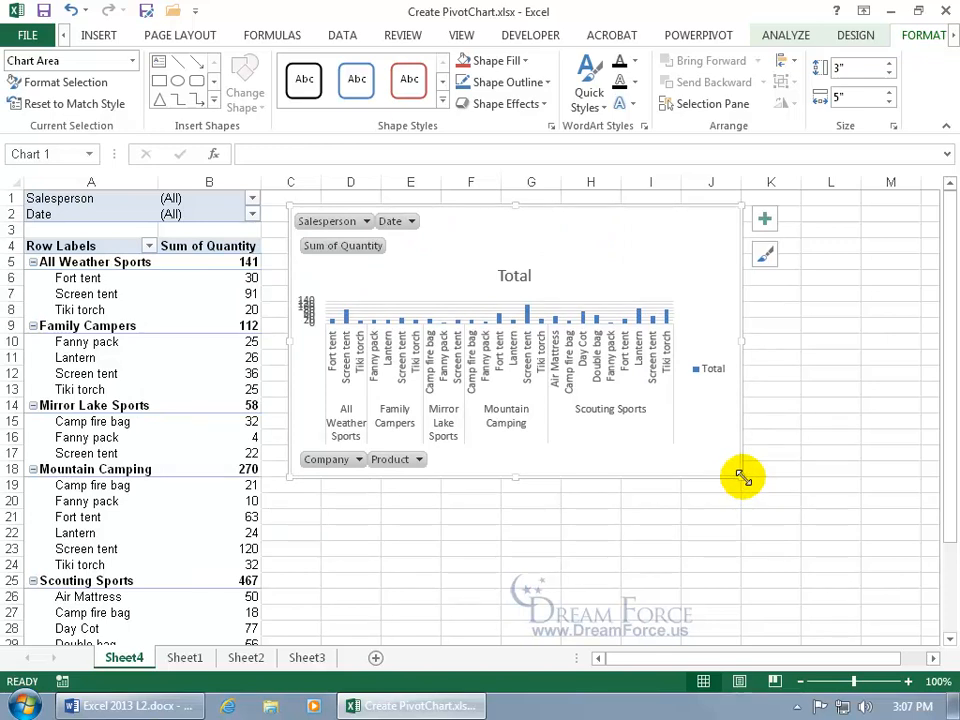
drag(741, 477, 858, 620)
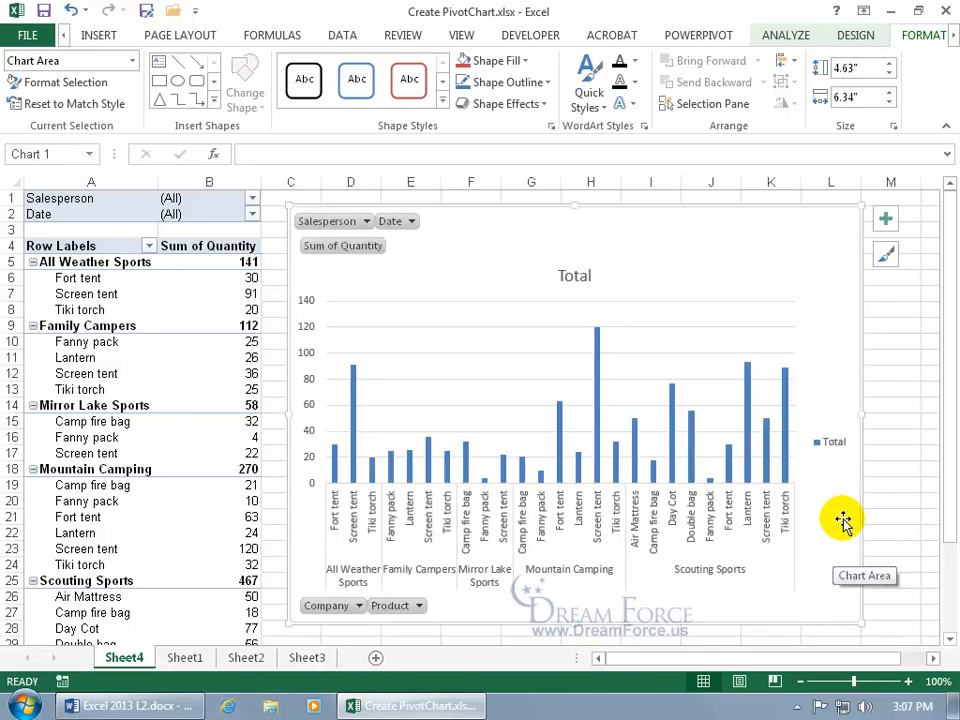
drag(859, 411, 931, 411)
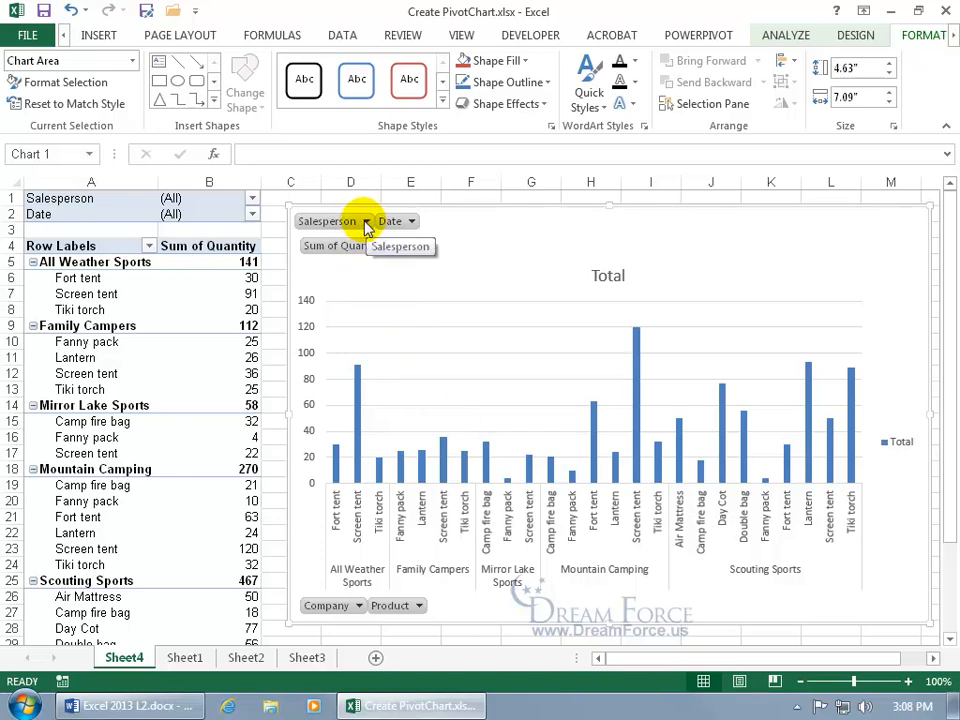
click(88, 198)
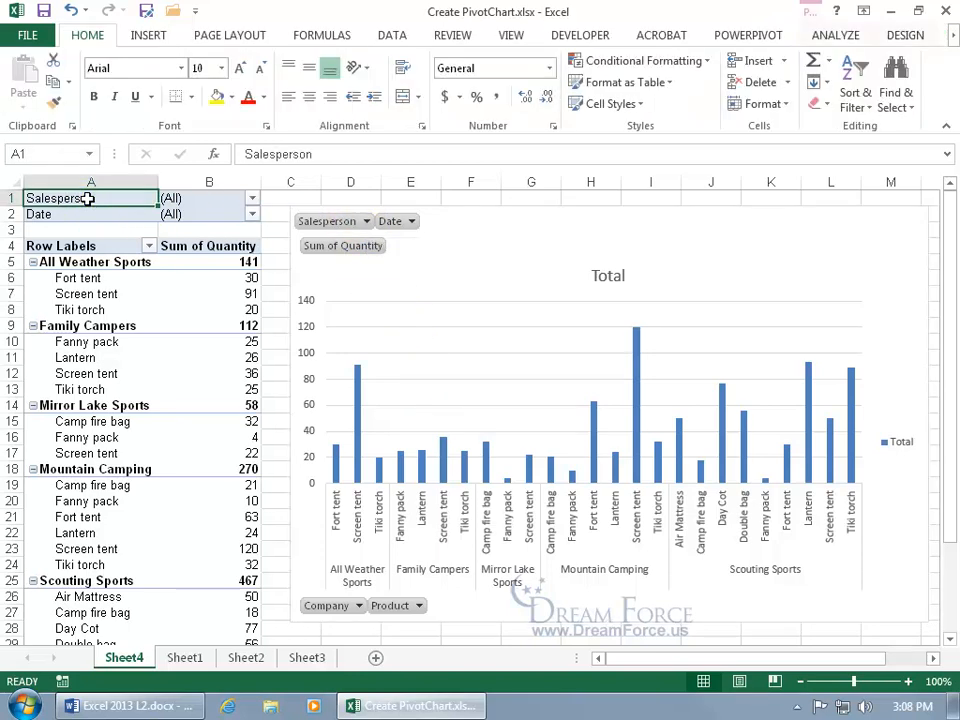
click(252, 200)
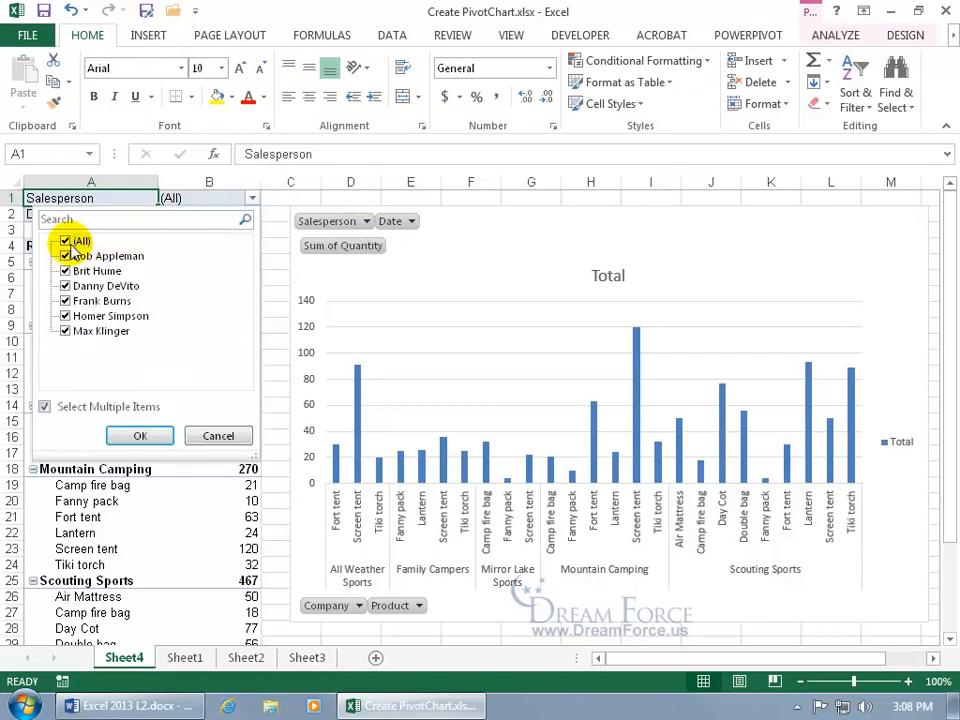
click(68, 243)
click(66, 256)
click(140, 436)
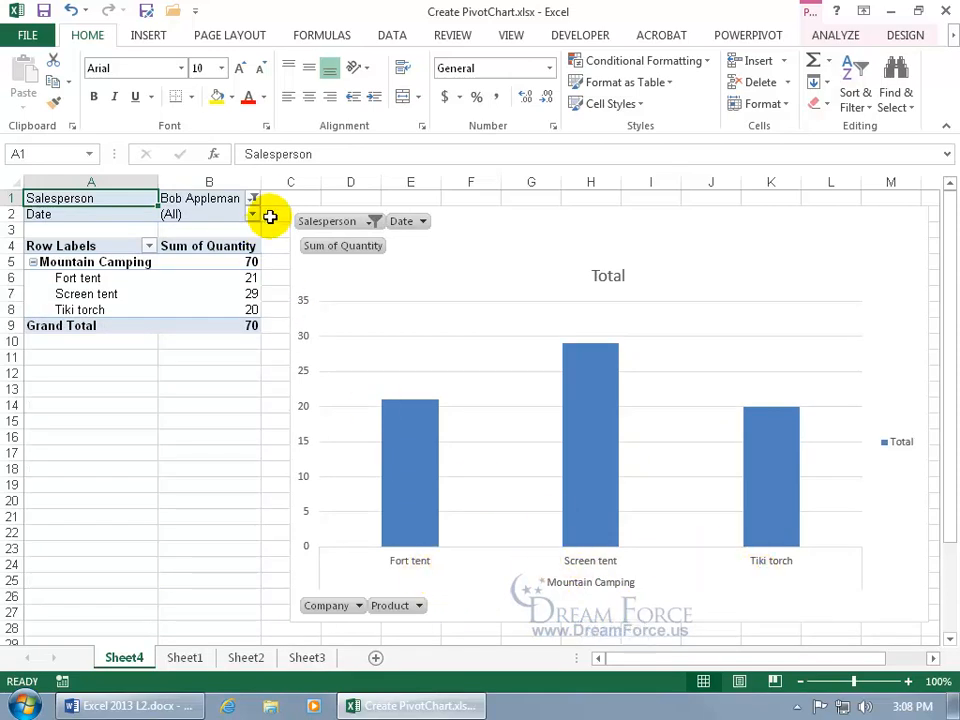
click(372, 221)
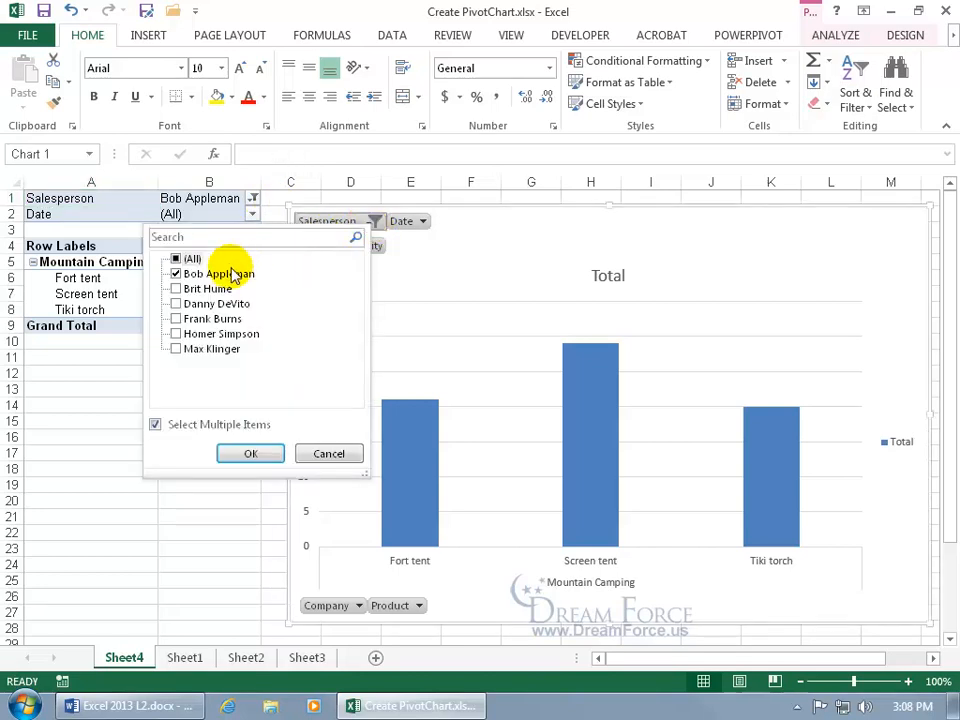
click(176, 258)
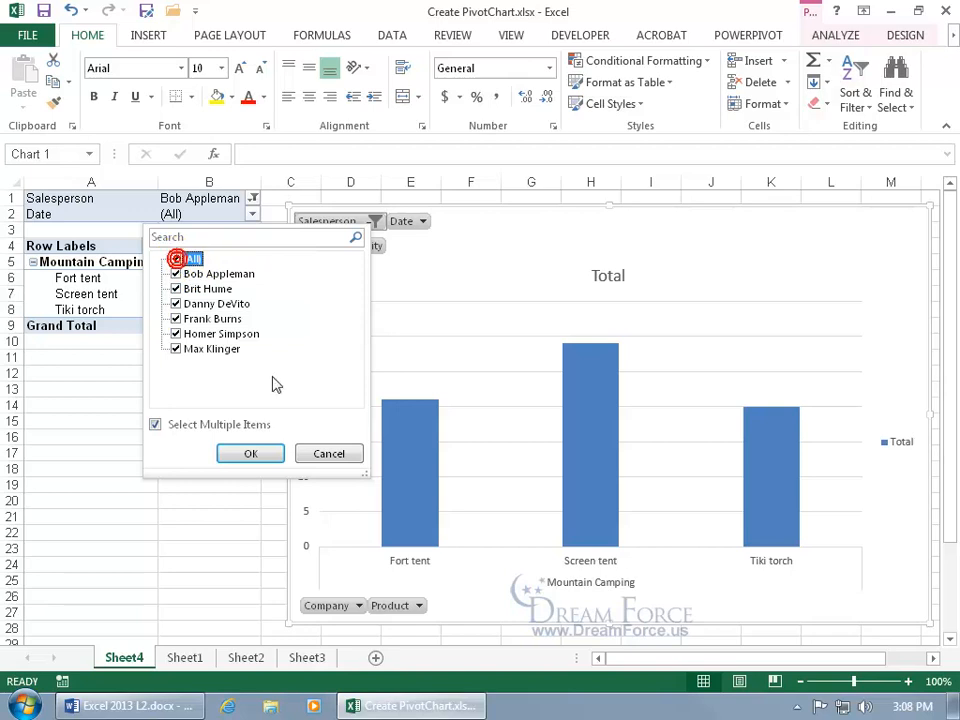
click(252, 455)
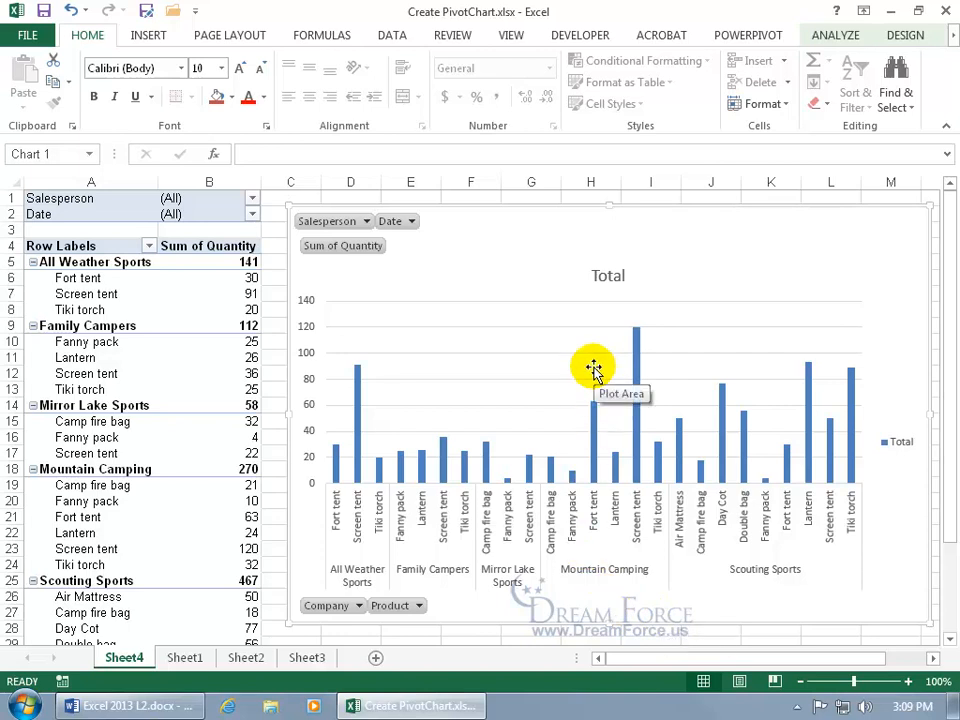
Change the chart title from Total to 'Salesperson's Performance'
click(610, 278)
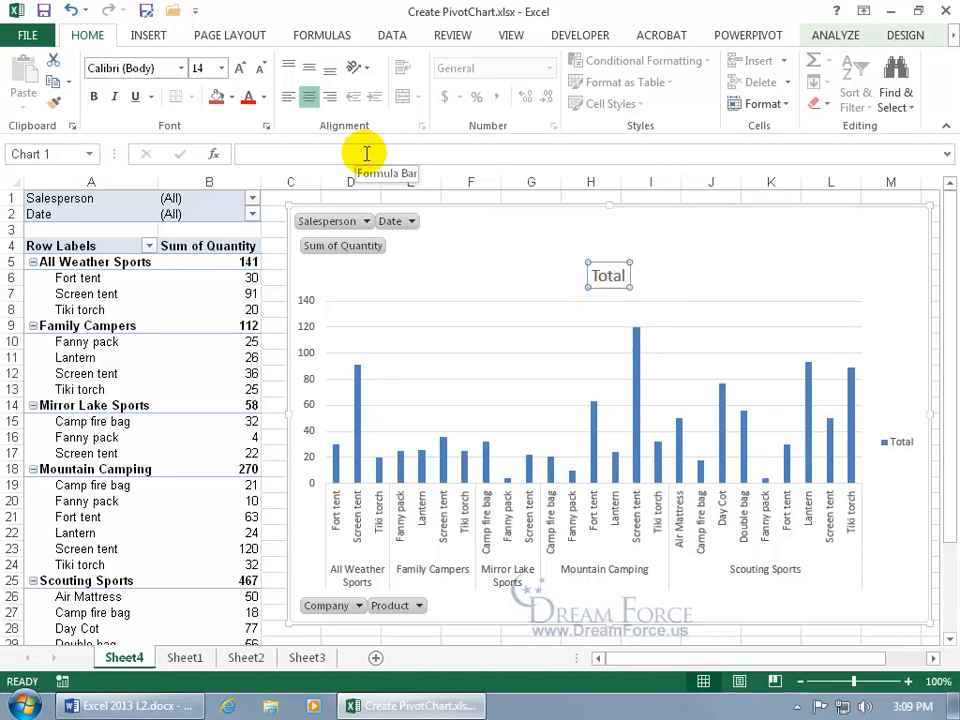
click(367, 153)
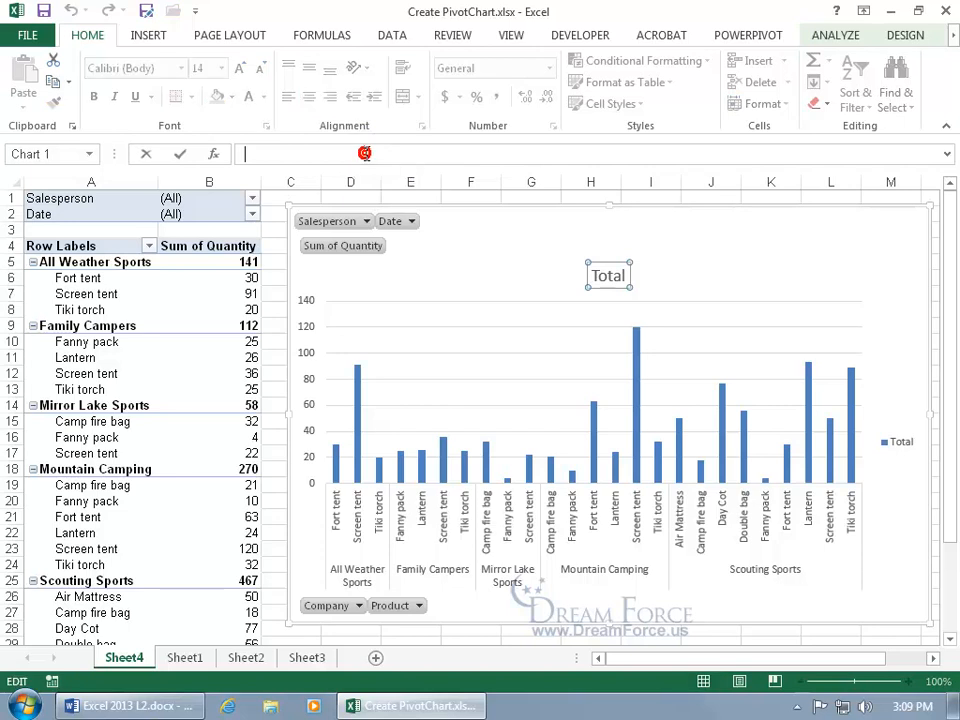
text(Salesperson's Performance)
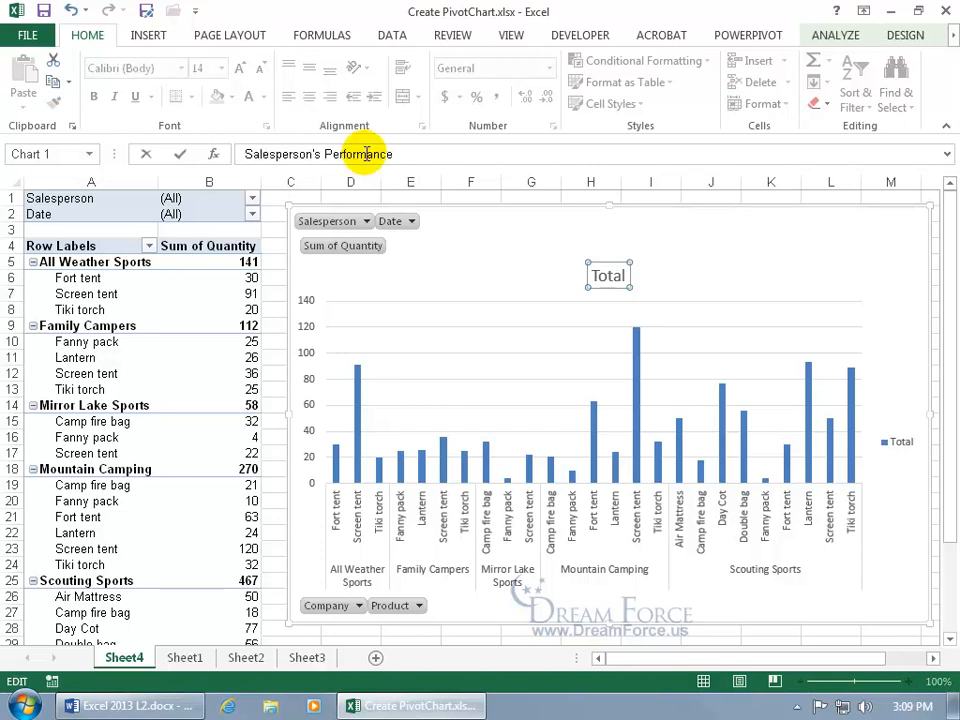
key(Return)
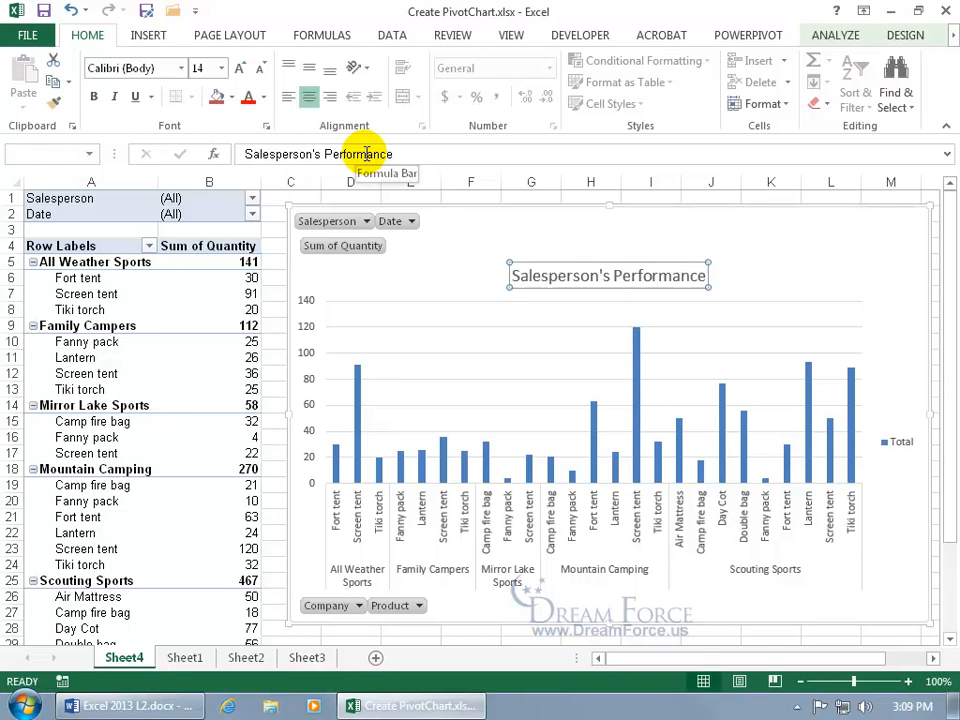
Review the chart type options without changing them, keeping the chart a clustered column, and show the Chart Tools DESIGN tab
right_click(566, 328)
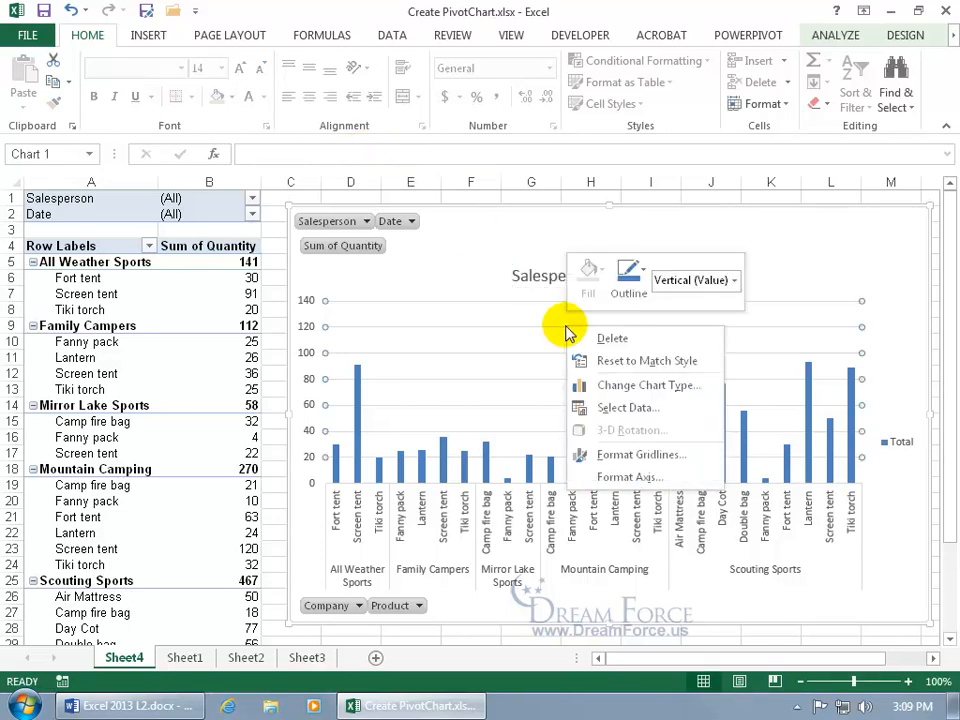
click(619, 385)
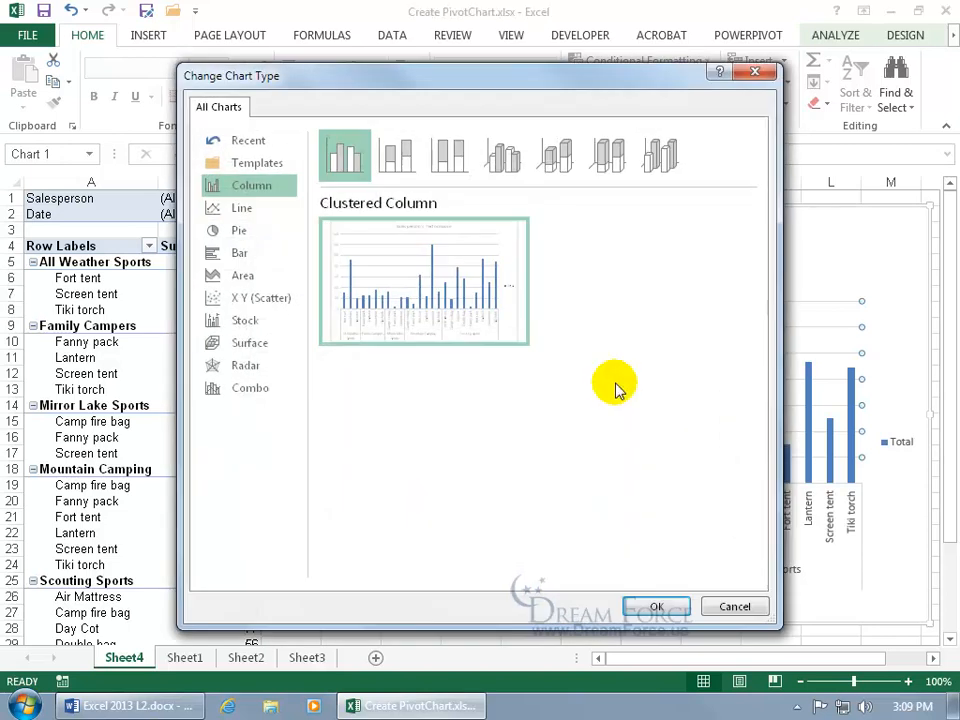
click(725, 608)
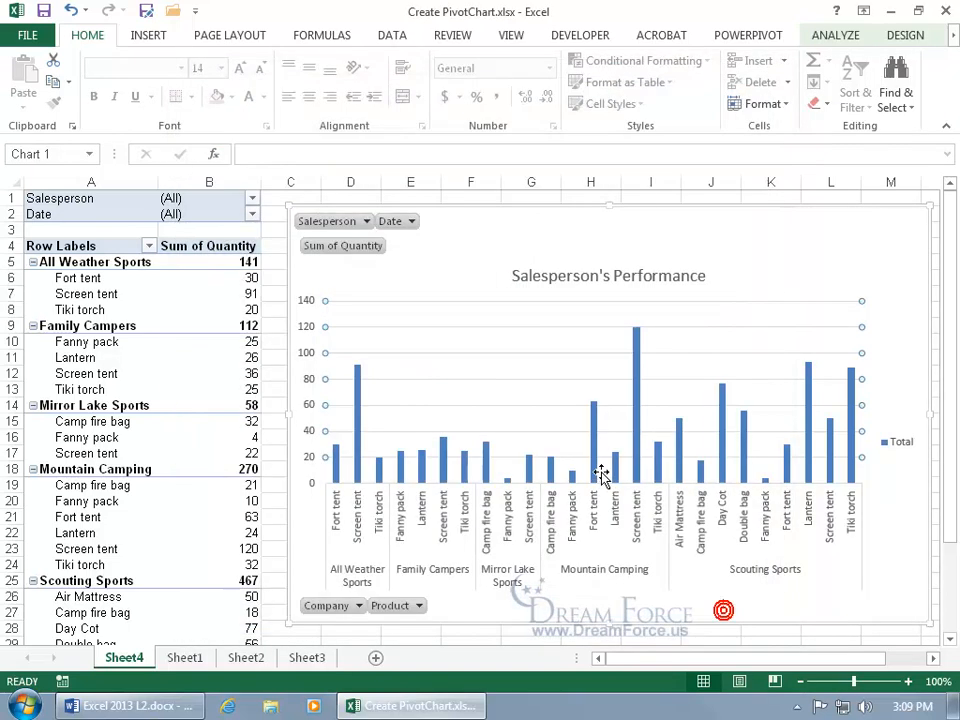
click(899, 32)
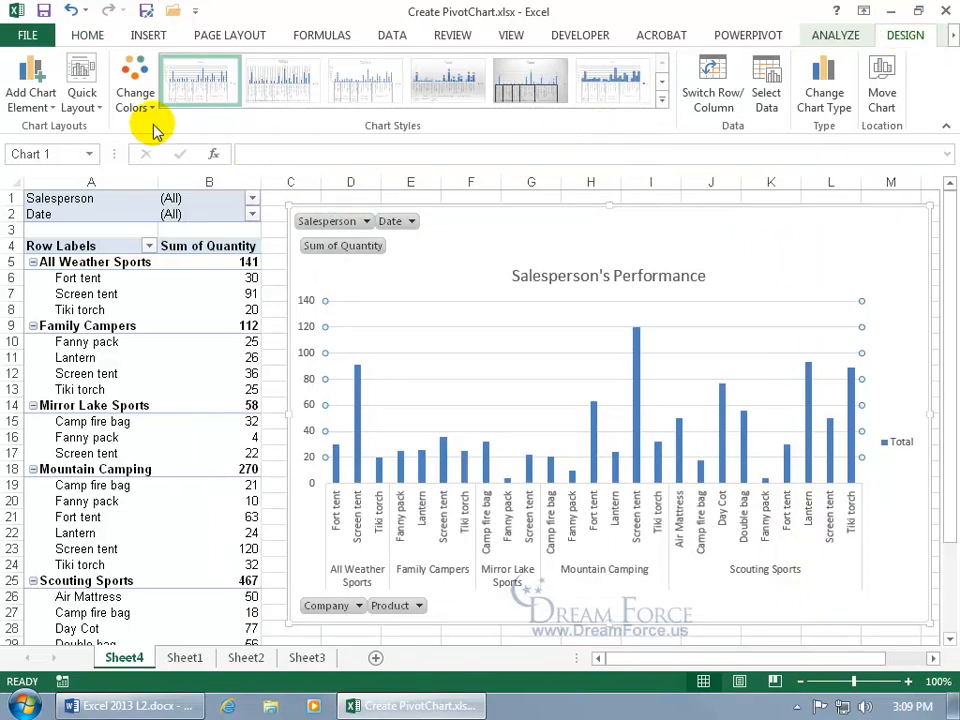
click(36, 100)
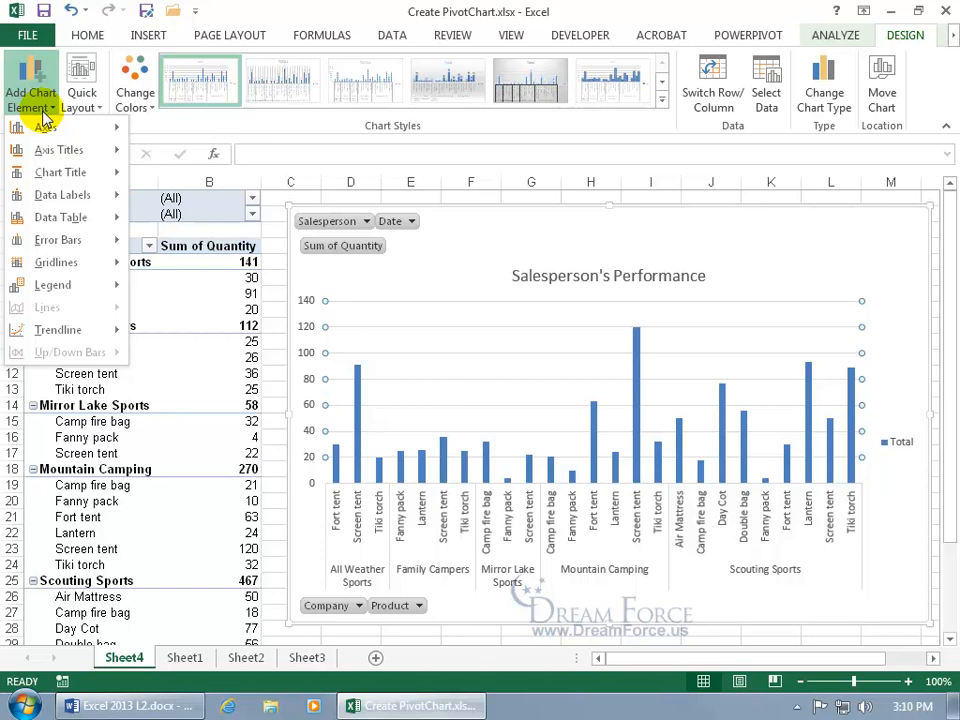
click(429, 251)
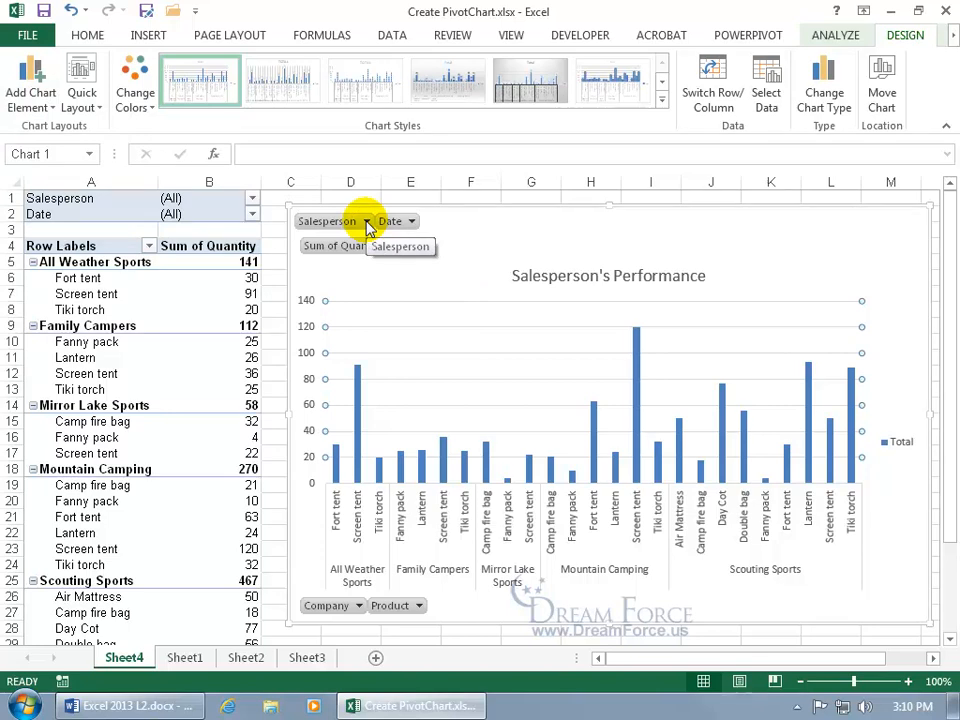
click(411, 221)
click(476, 250)
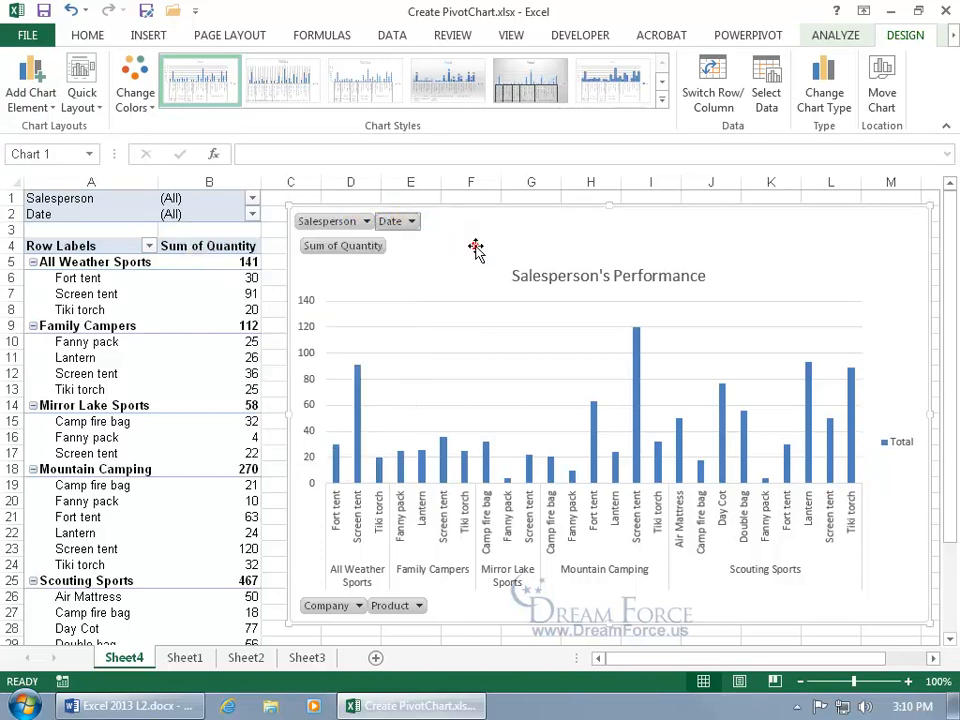
click(466, 257)
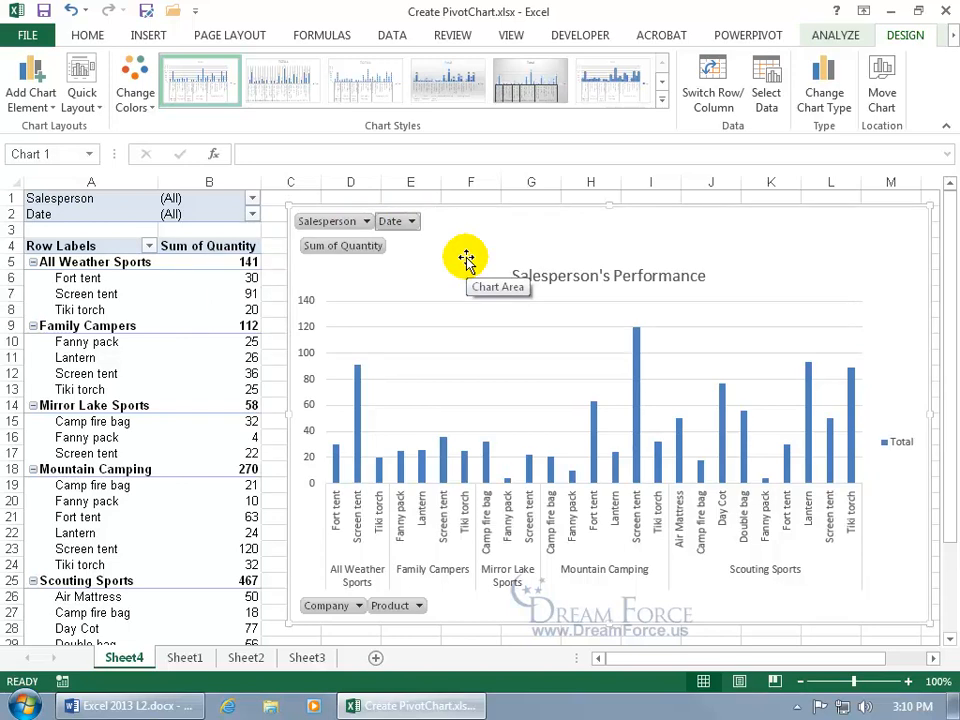
click(176, 356)
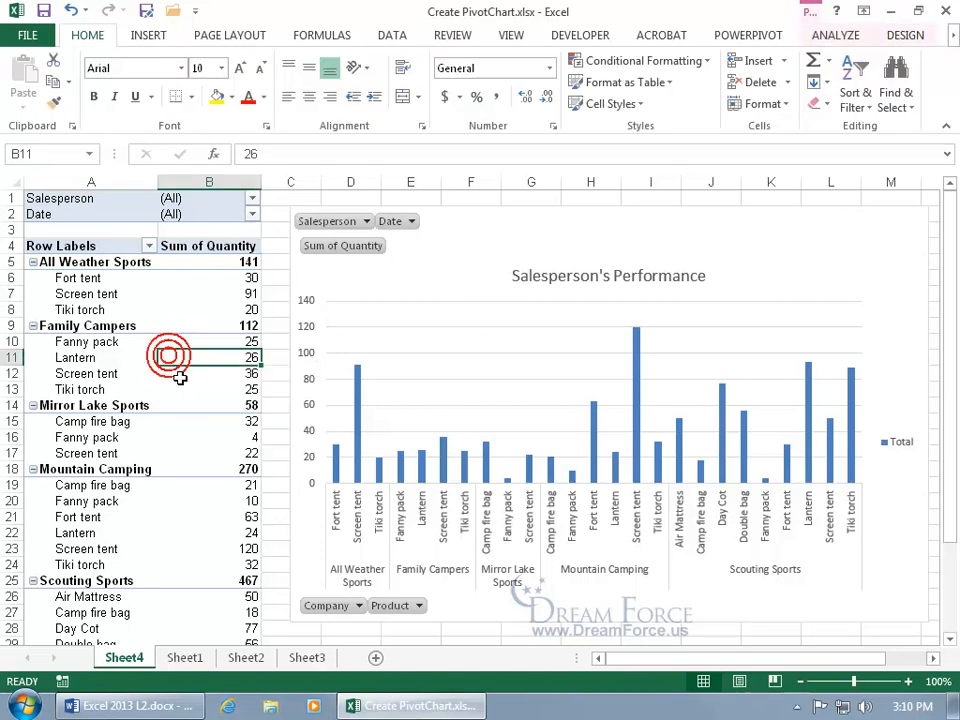
Start a new PivotChart from Sheet1's sales data in A1:H109
mouse_move(207, 410)
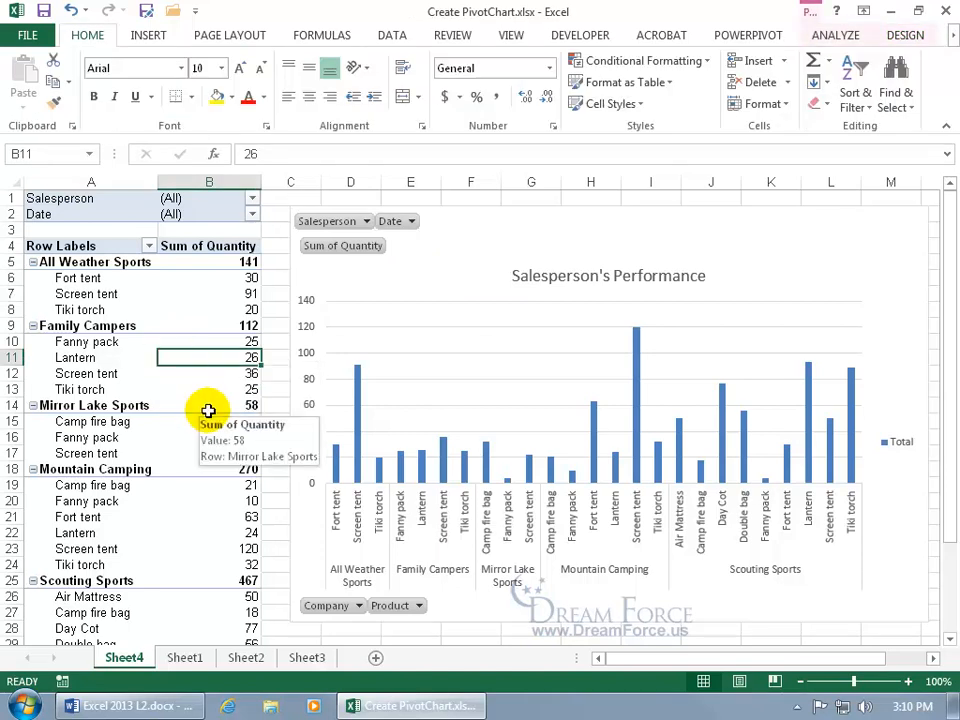
click(184, 657)
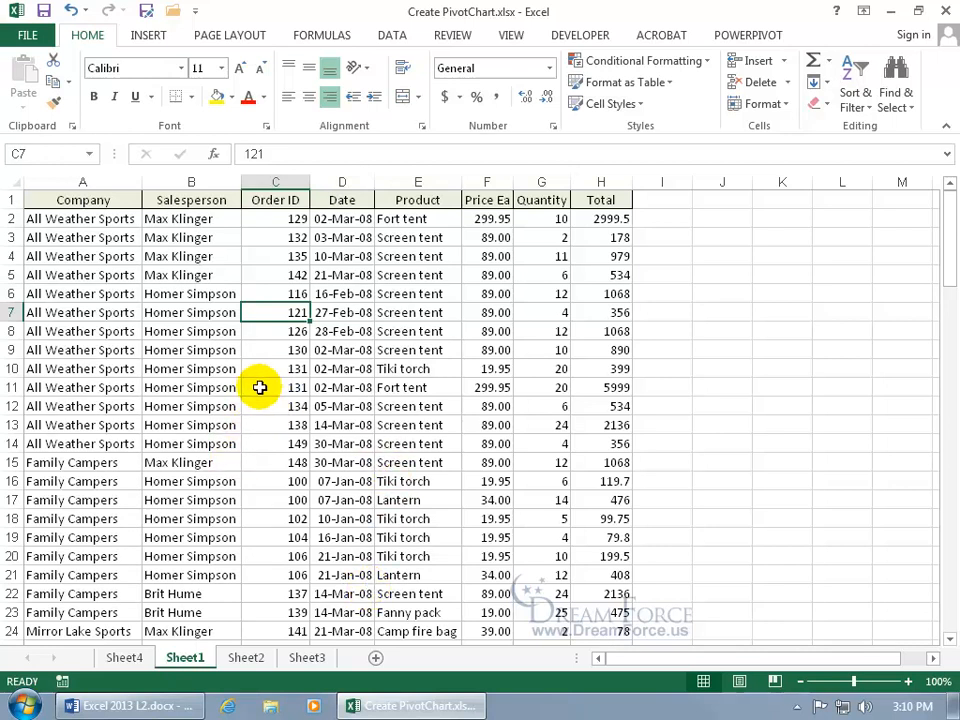
click(148, 38)
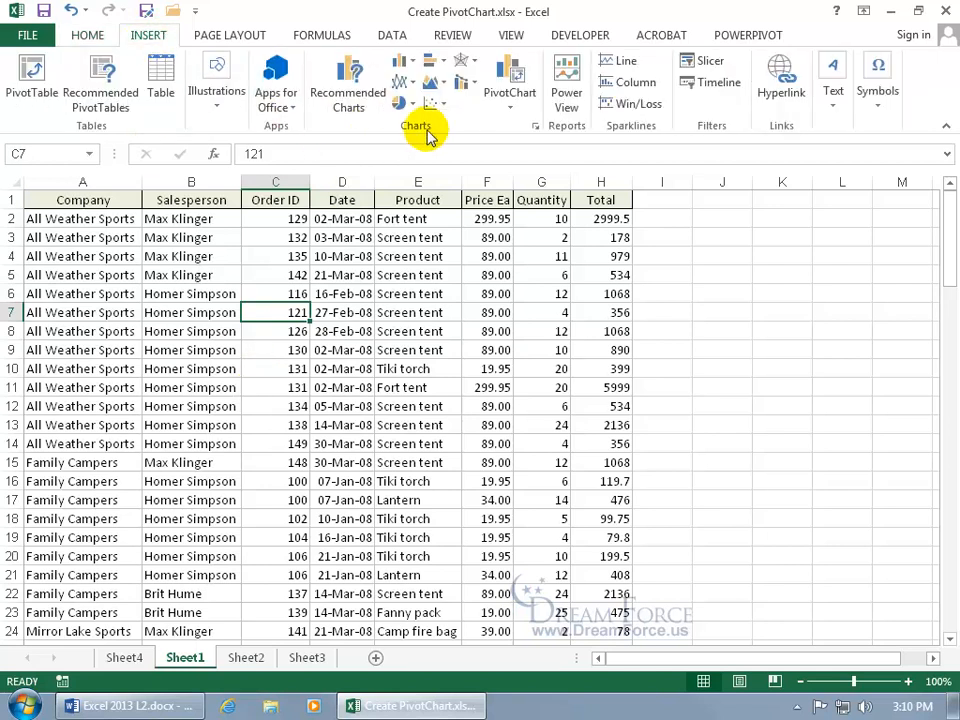
click(520, 75)
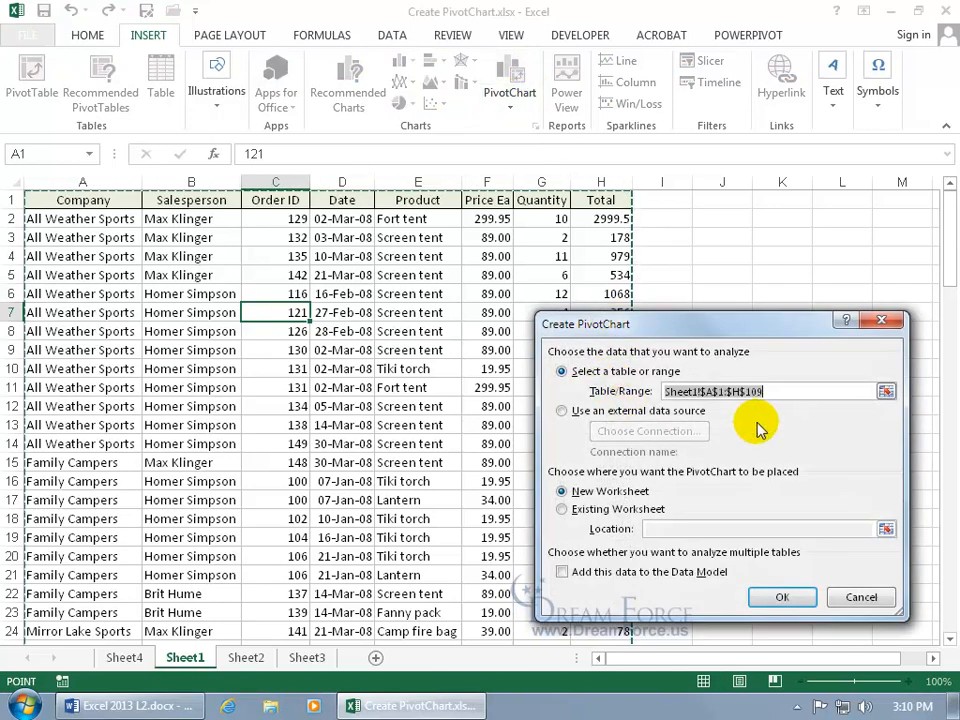
Create the PivotChart on the existing Sheet1 at cell J5
click(612, 509)
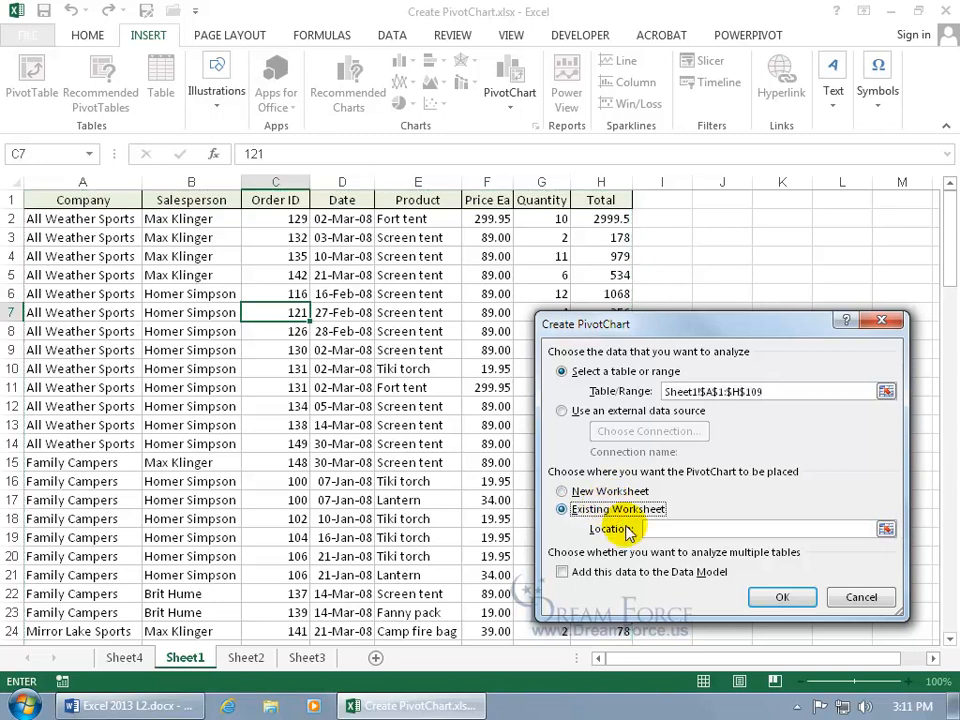
click(885, 528)
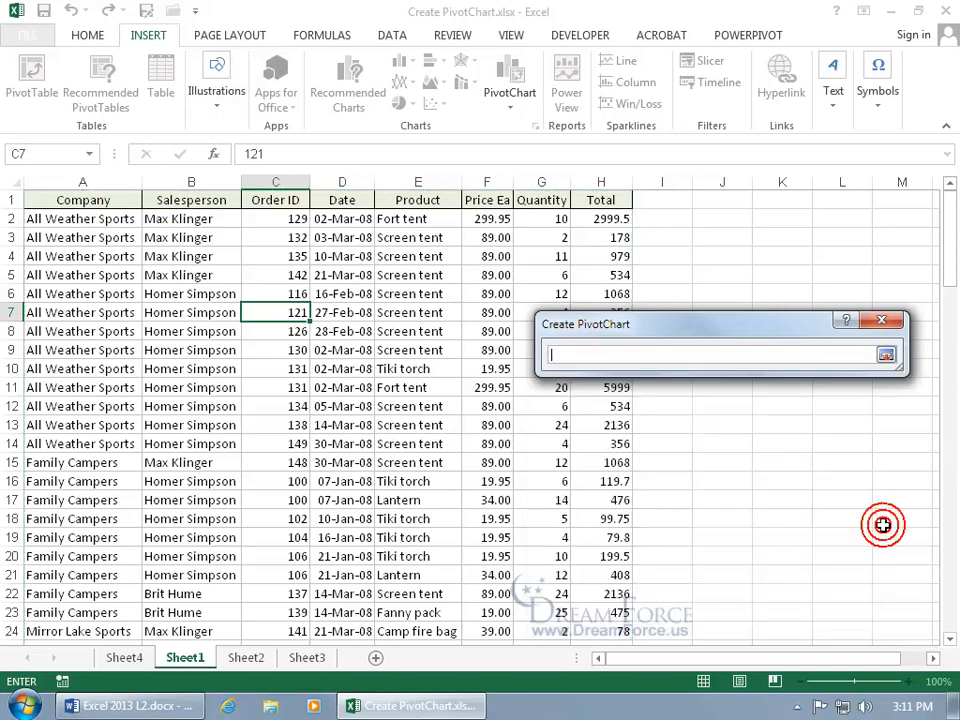
click(716, 274)
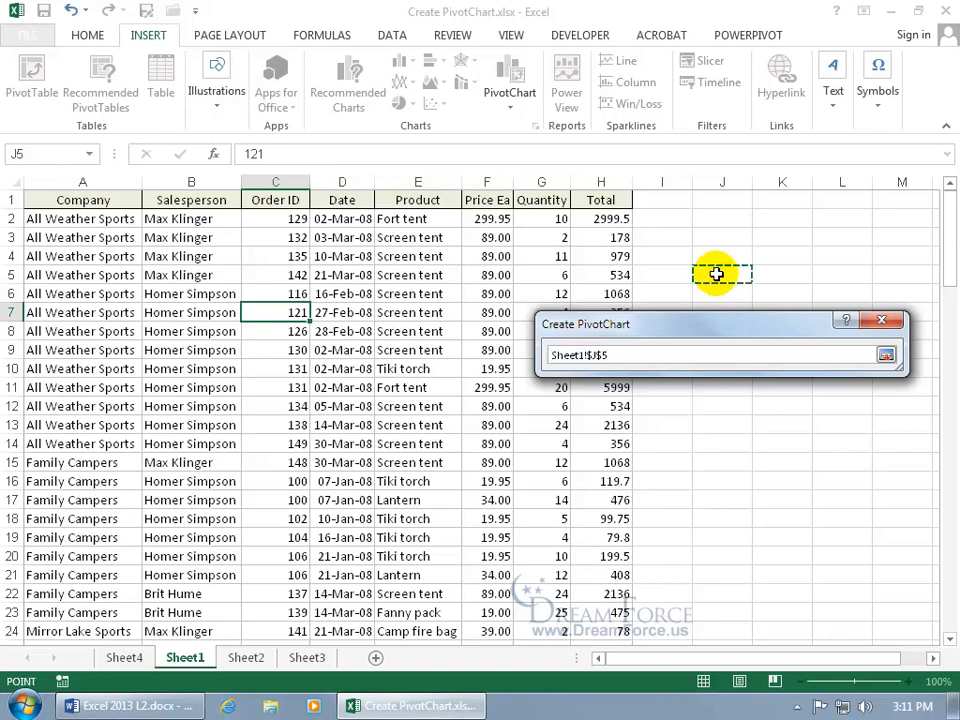
key(Return)
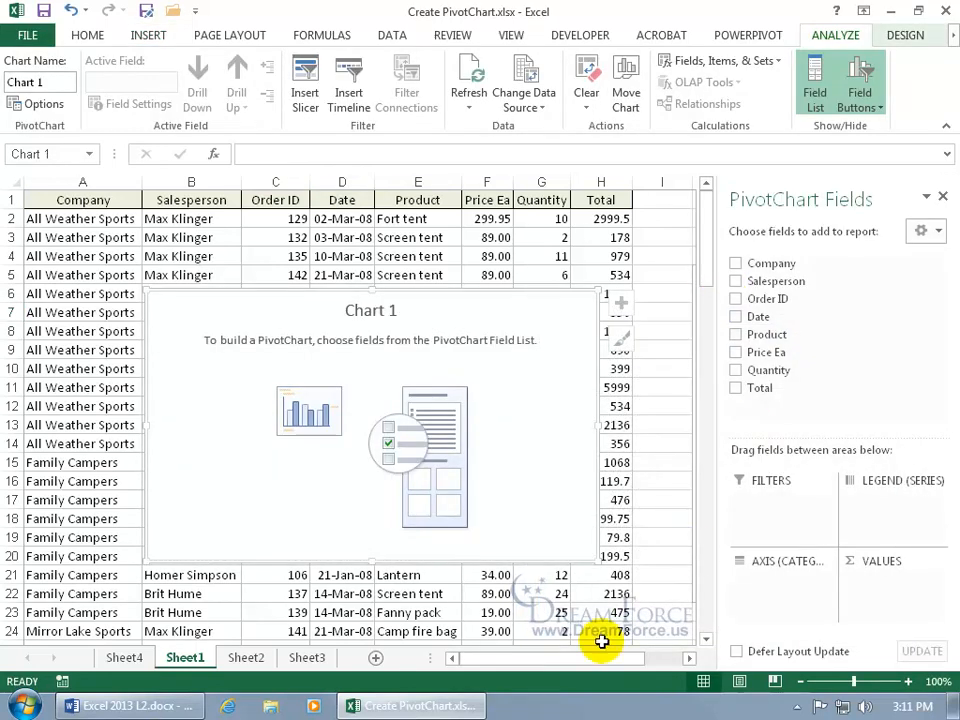
Undo the PivotChart creation so Sheet1 holds only the sales data again
drag(534, 657, 608, 657)
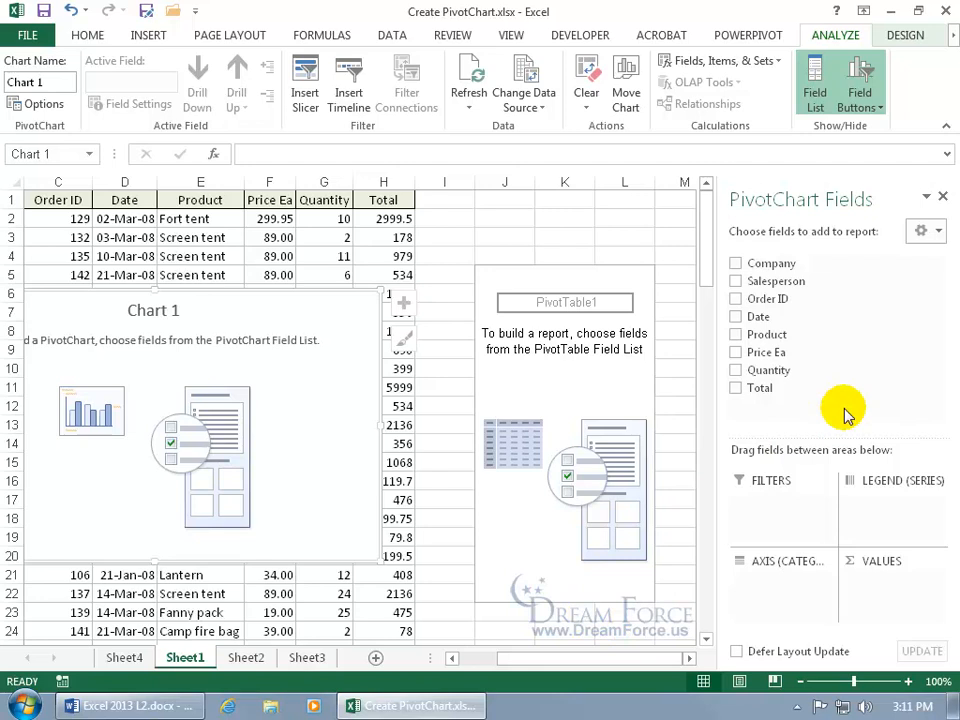
click(71, 11)
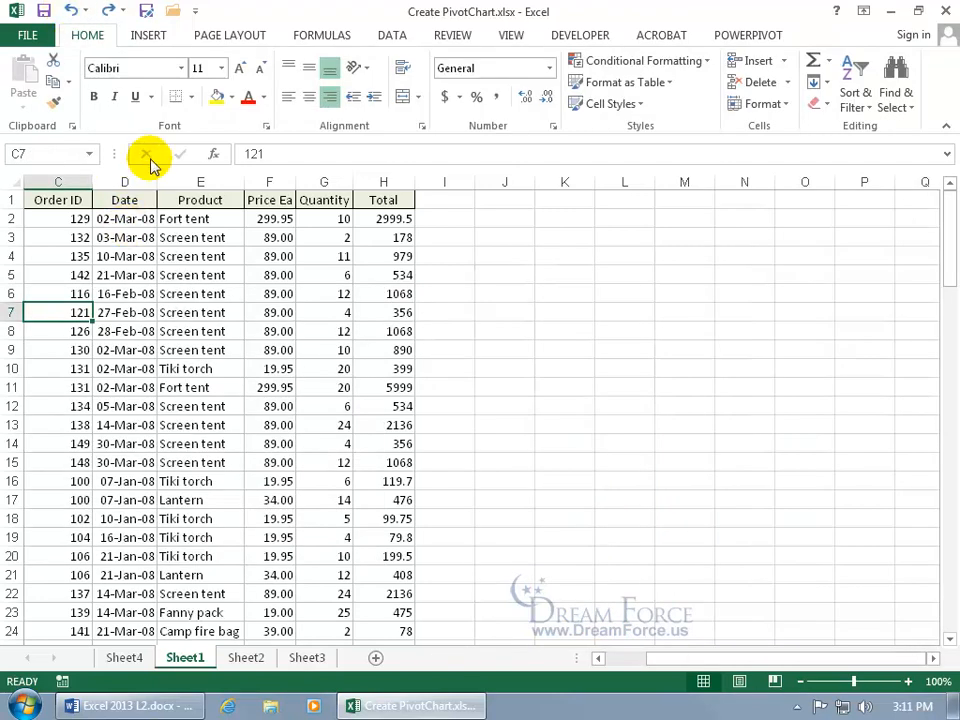
click(148, 35)
Create a blank PivotChart and PivotTable2 on a new Sheet5 from the sales table
click(508, 75)
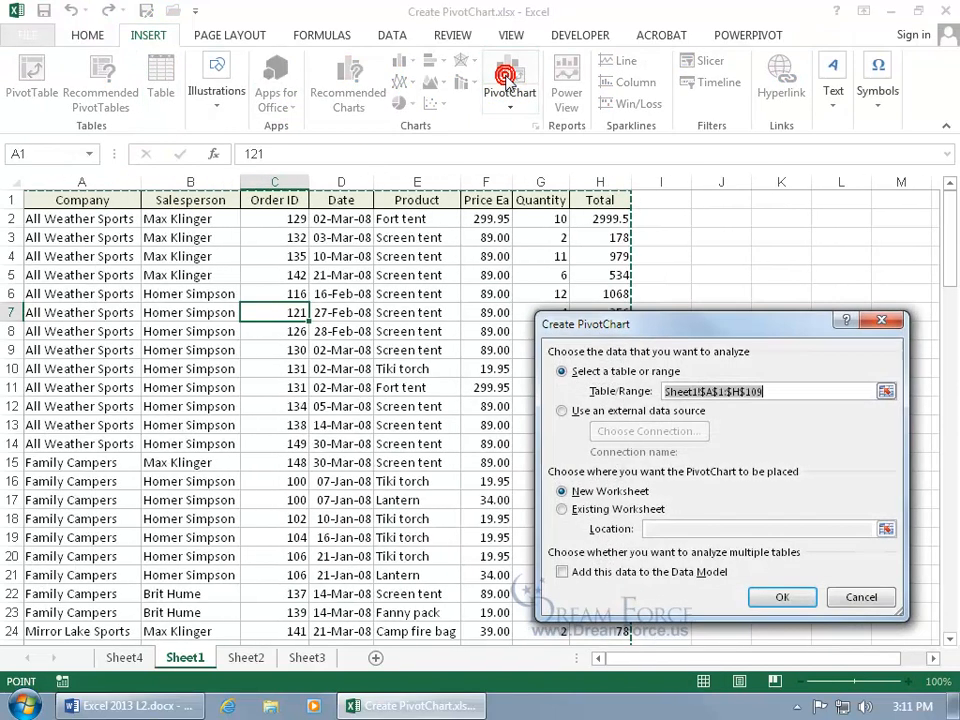
click(782, 597)
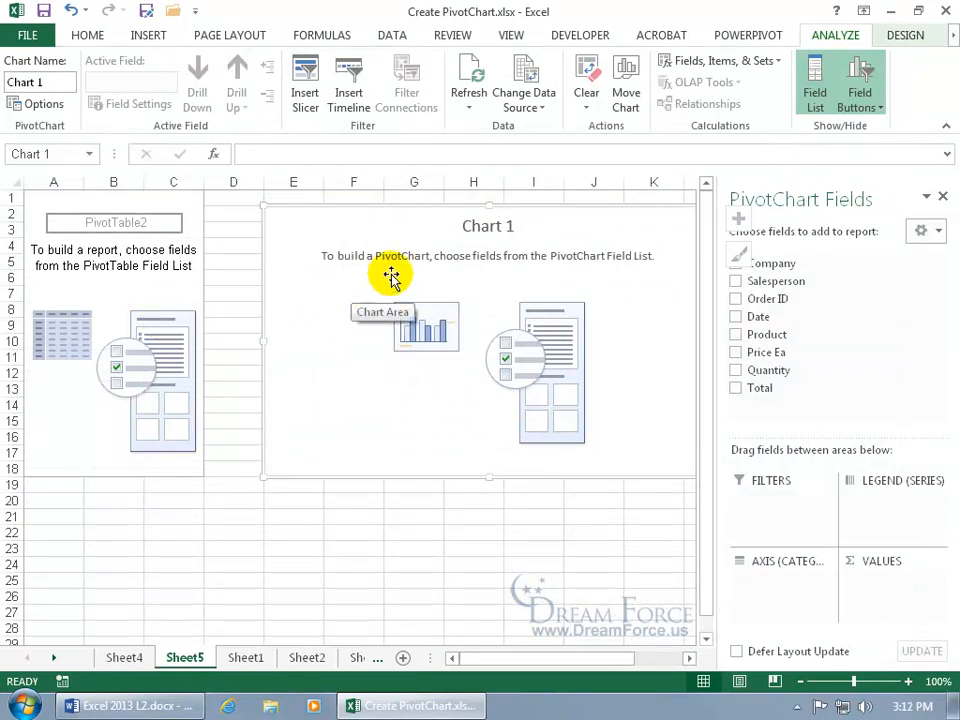
Chart Sum of Total by Company and Product, moving Salesperson to the report filter
click(736, 266)
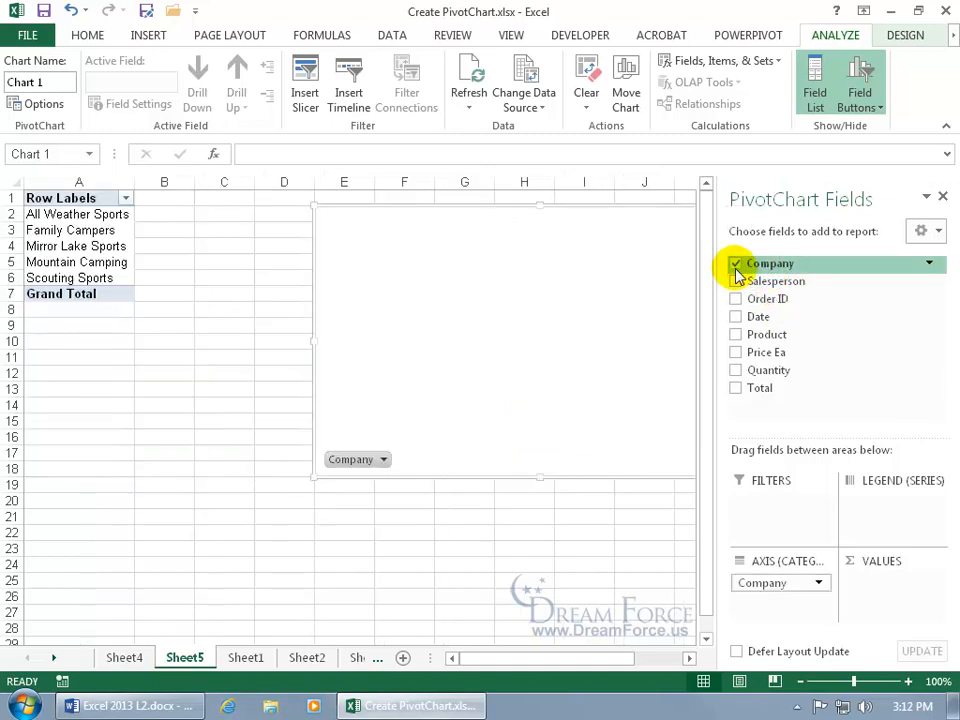
click(737, 282)
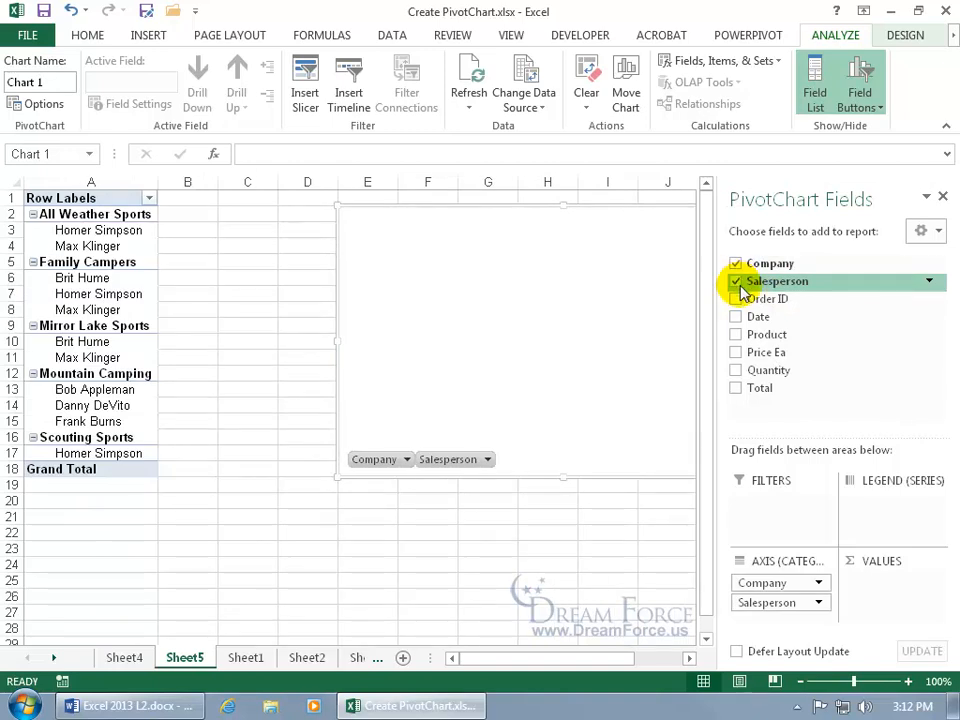
click(736, 335)
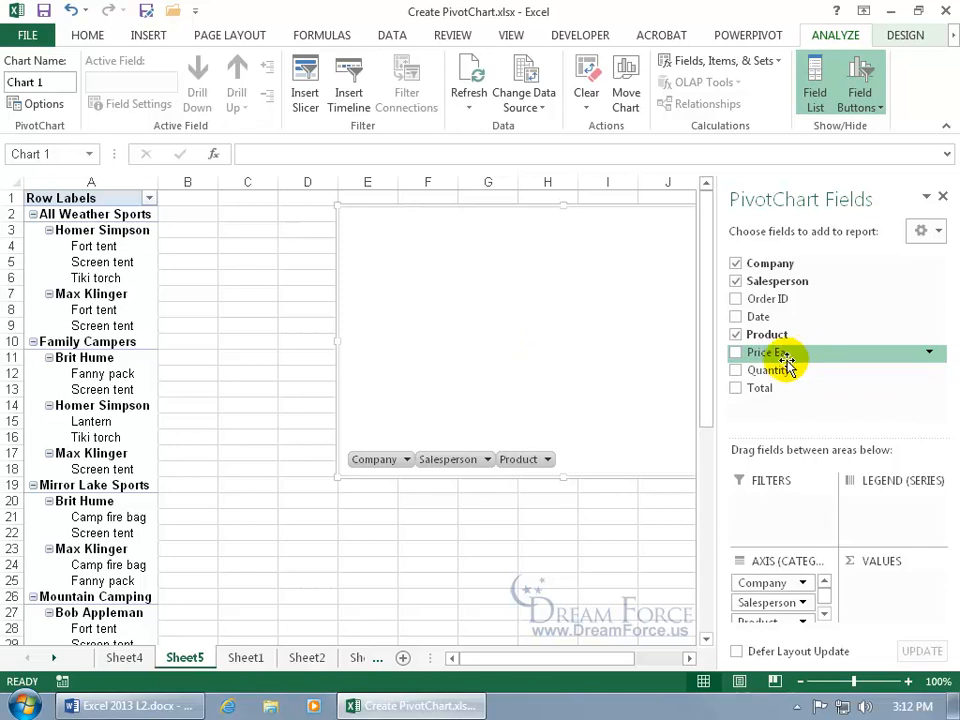
click(736, 389)
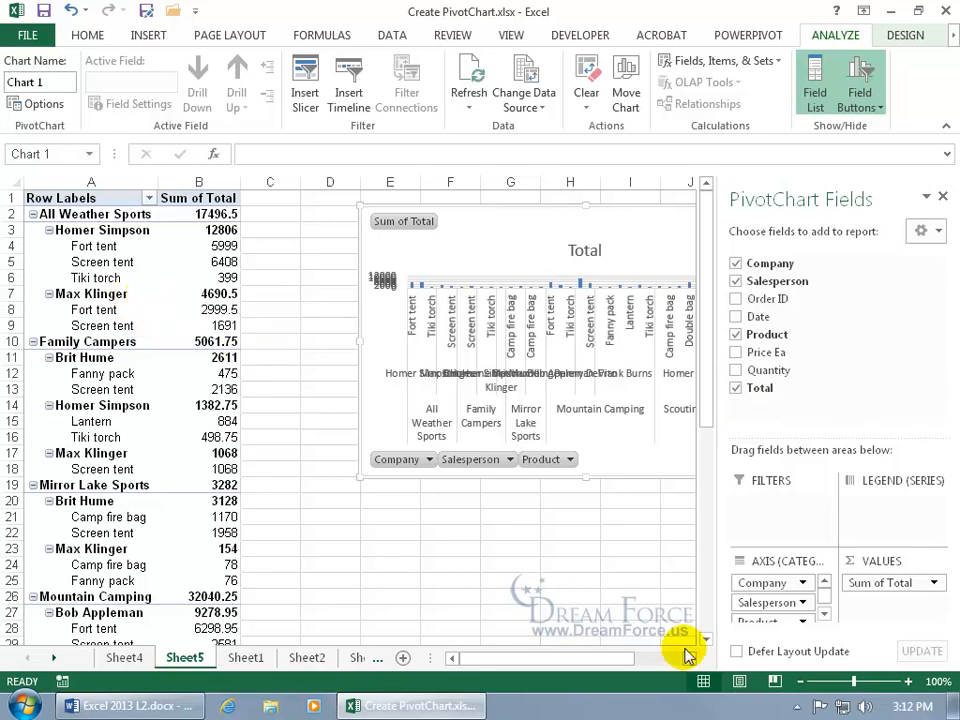
drag(760, 603, 766, 511)
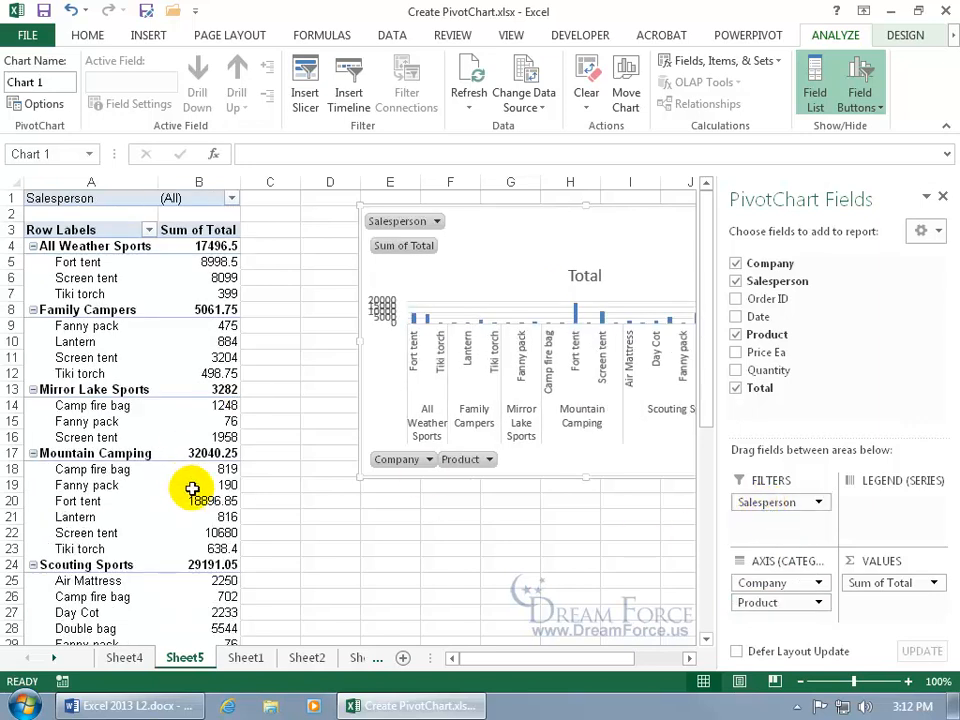
Filter to one salesperson, leaving Mountain Camping's two tents totaling 14226.4, and hide the field list
click(231, 199)
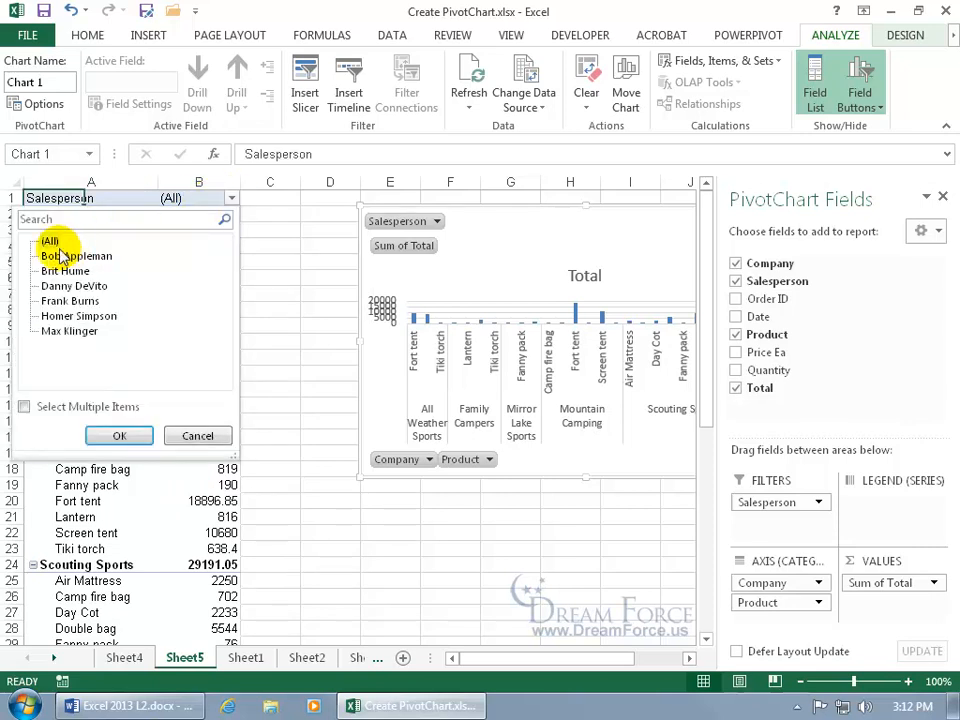
click(24, 407)
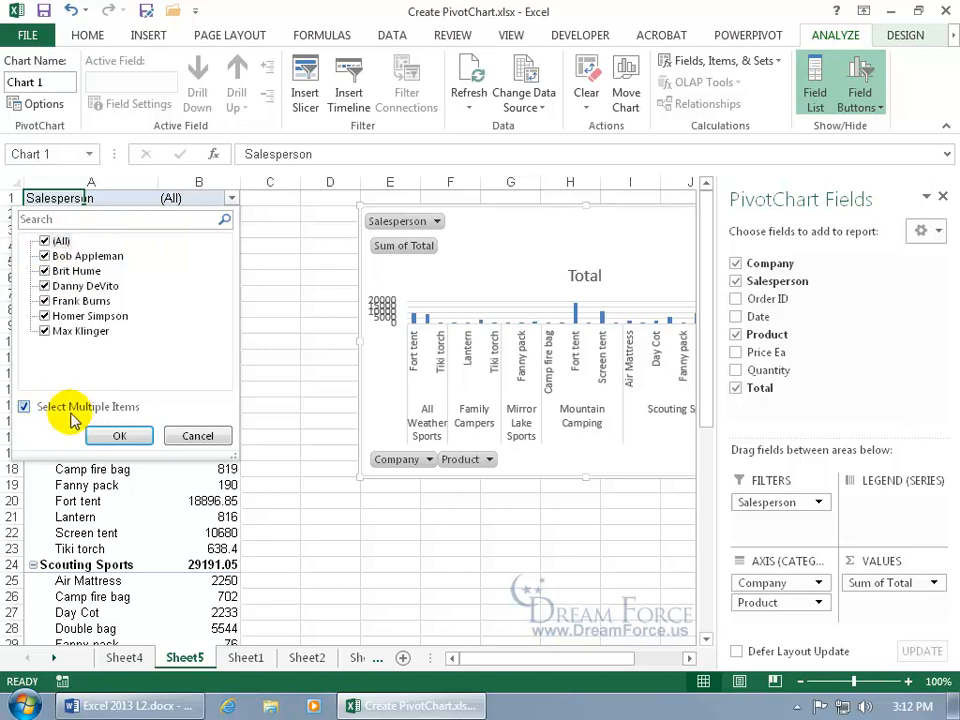
click(44, 241)
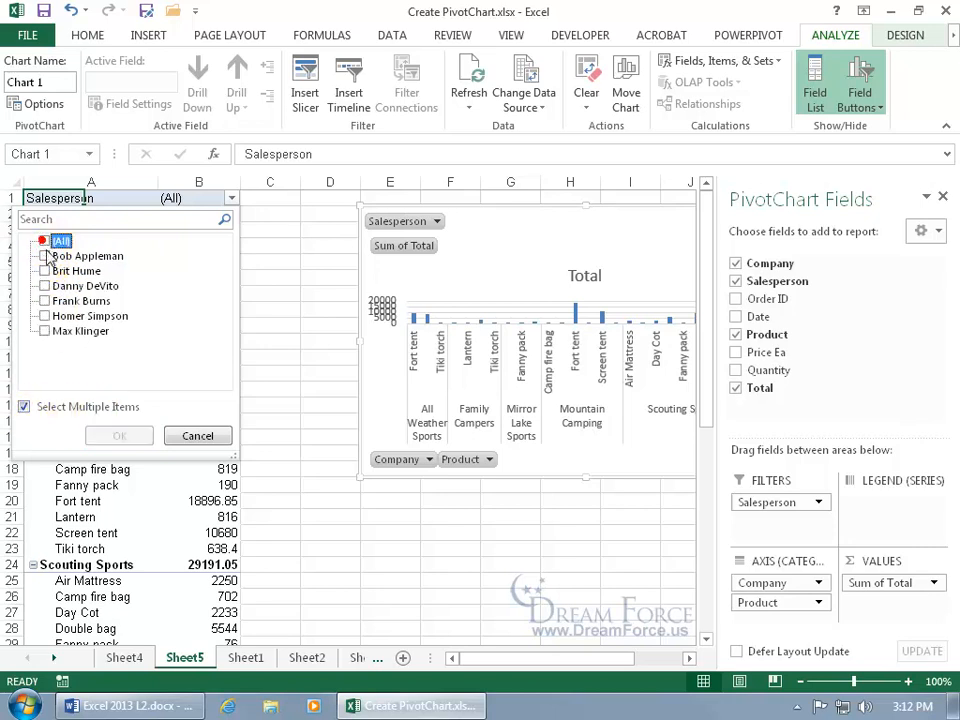
click(44, 286)
click(114, 435)
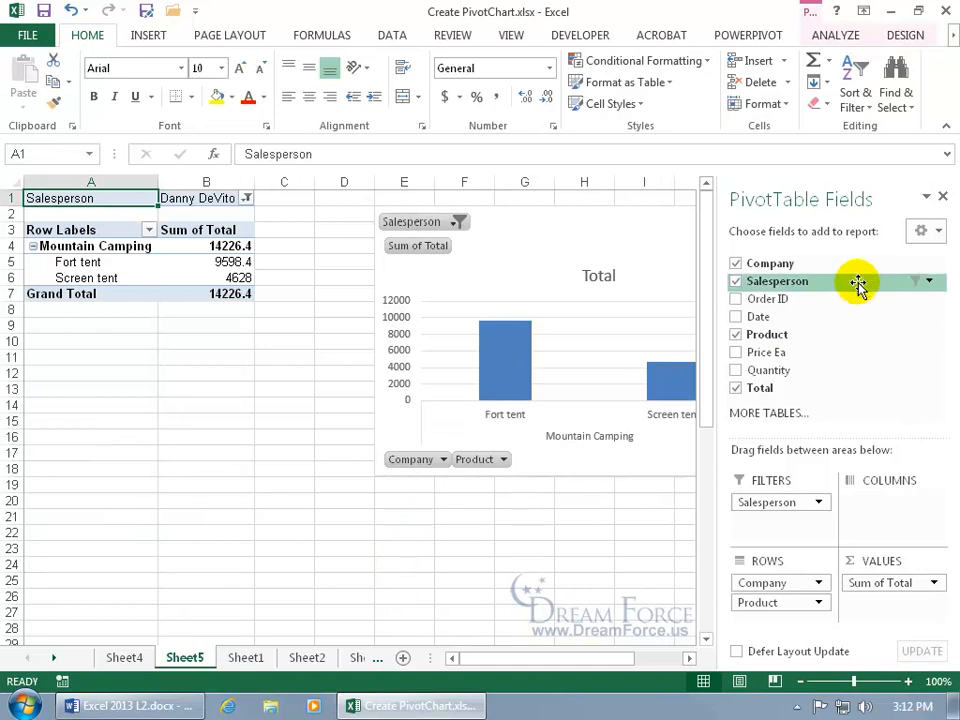
click(942, 196)
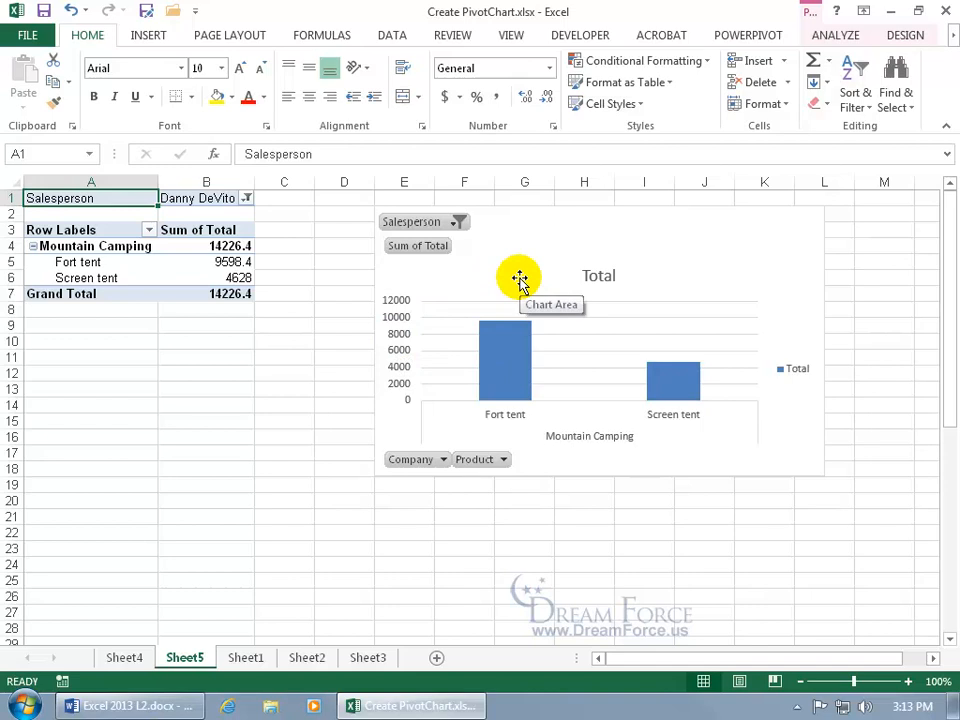
Move the PivotChart off Sheet5 onto a new chart sheet named 'Spiffy Chart'
click(765, 268)
right_click(770, 275)
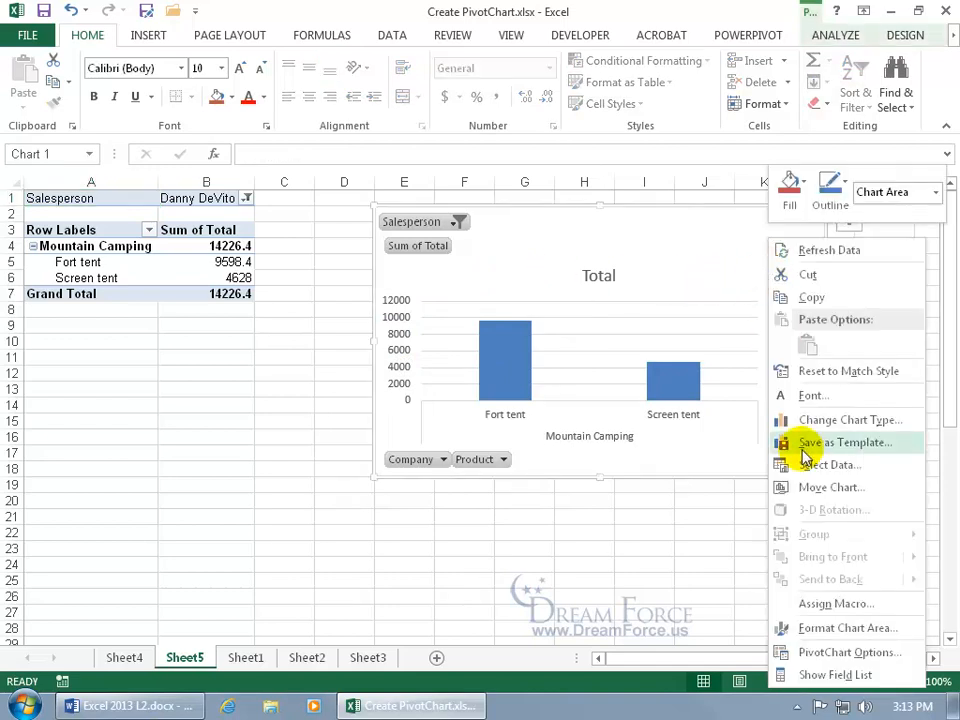
click(806, 487)
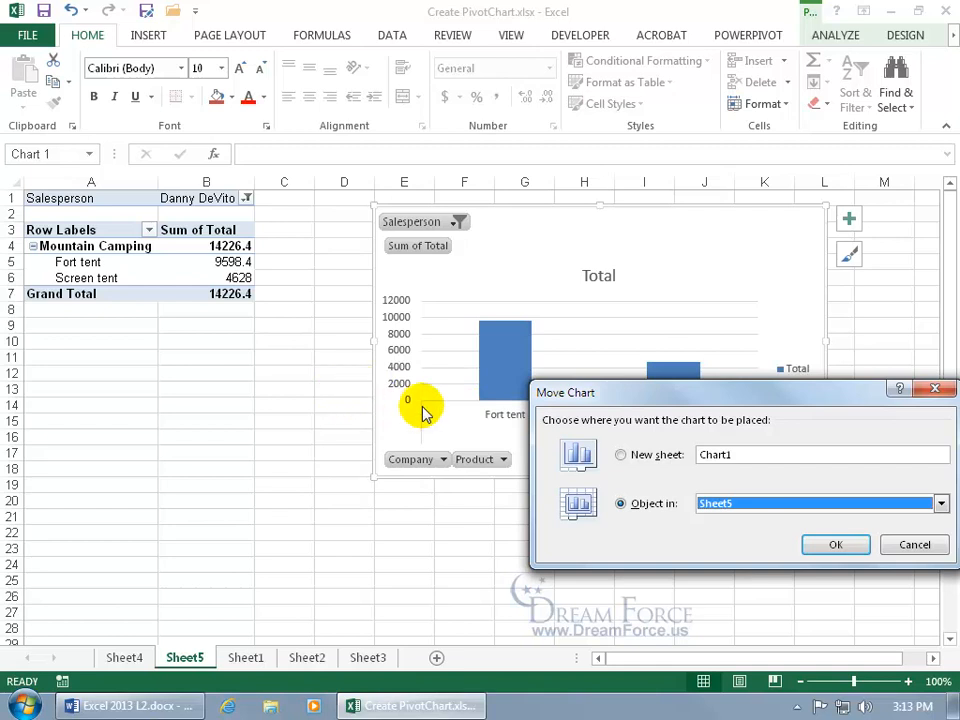
click(621, 456)
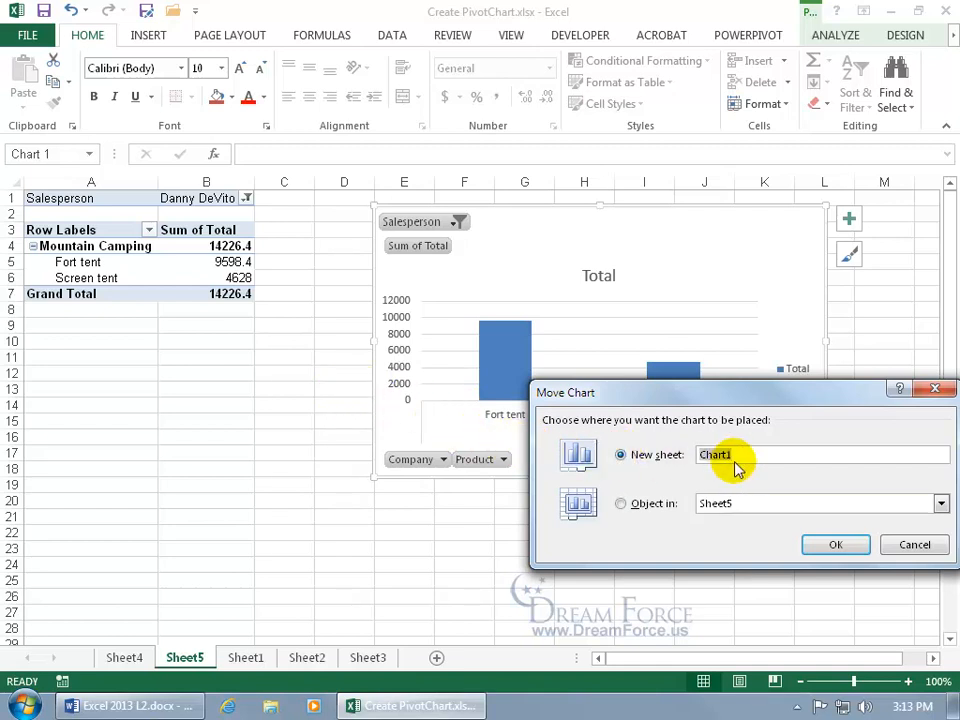
text(Spiffy C)
click(825, 544)
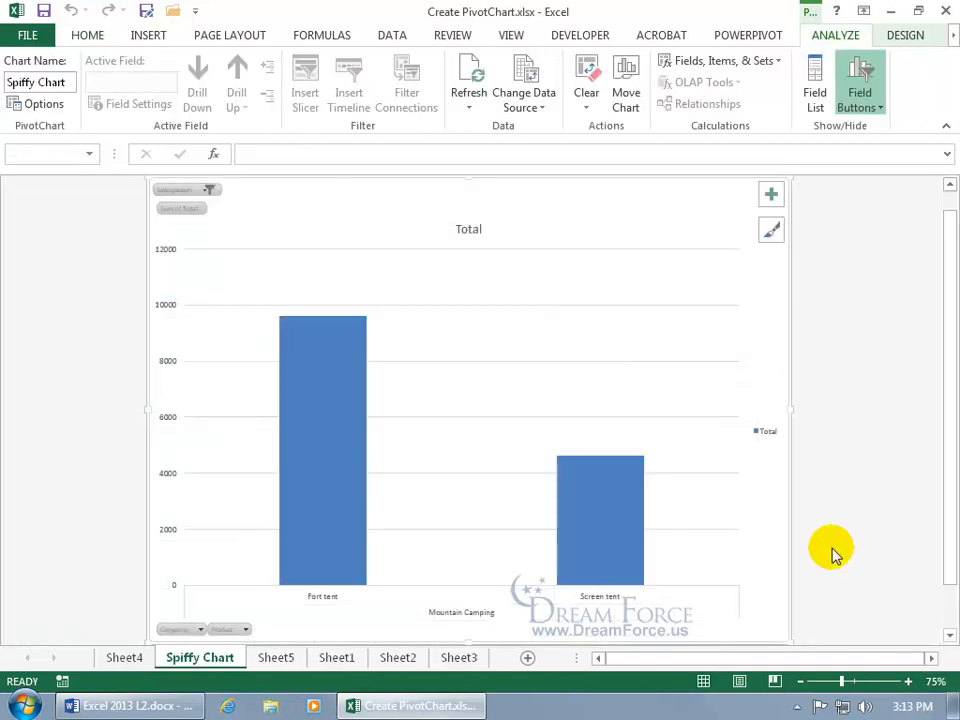
Reset the Spiffy Chart Salesperson filter to show (All) salespeople
click(209, 190)
click(33, 224)
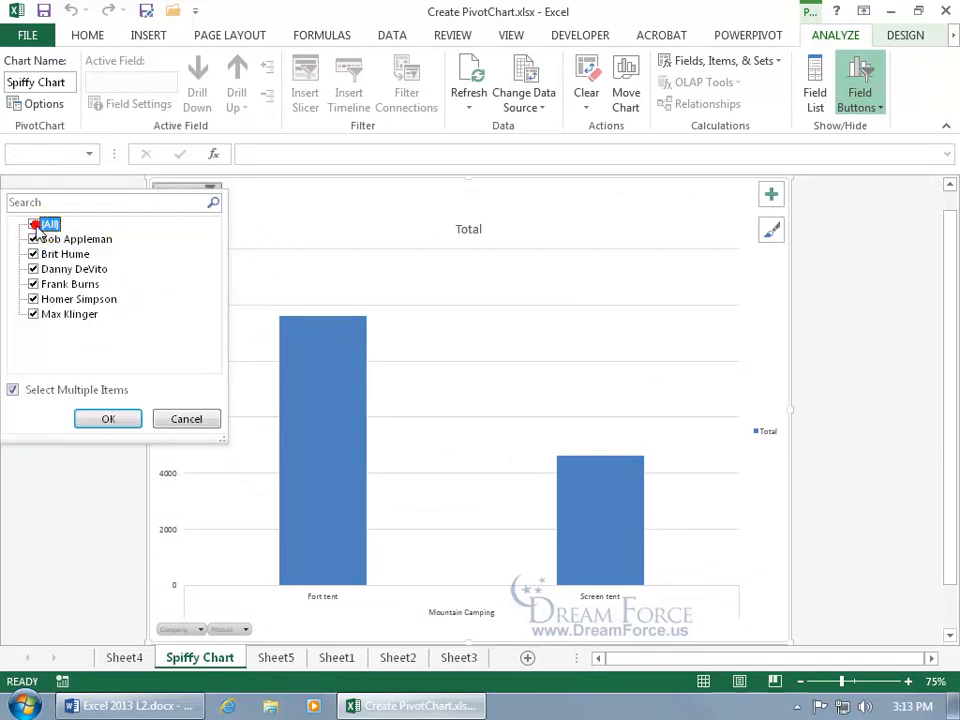
click(100, 420)
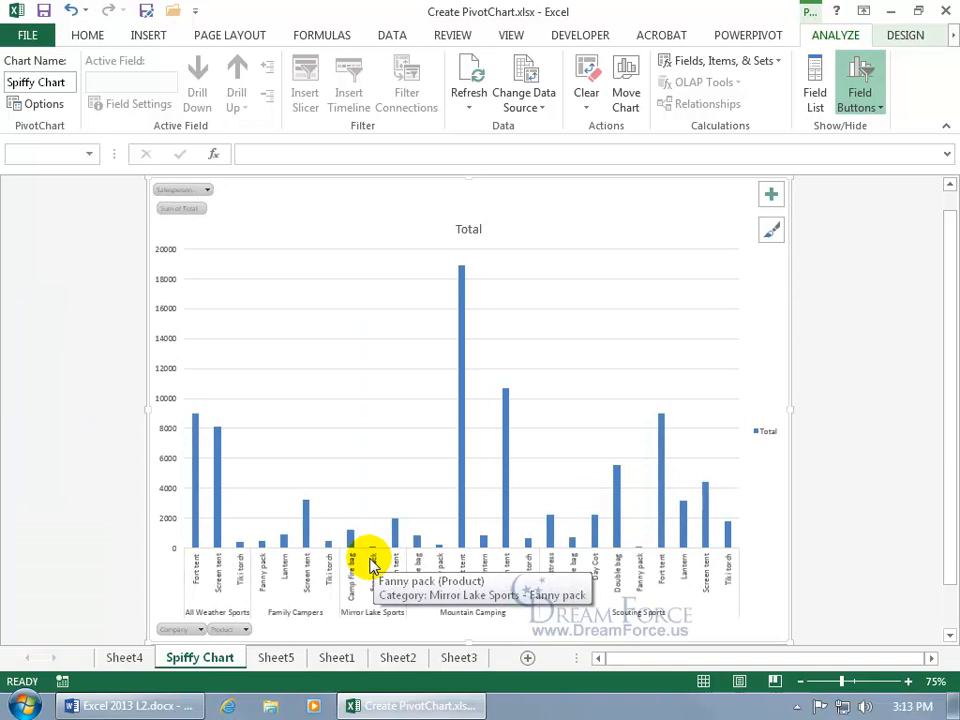
On Sheet5, filter the pivot table's Salesperson field to just two salespeople
click(272, 658)
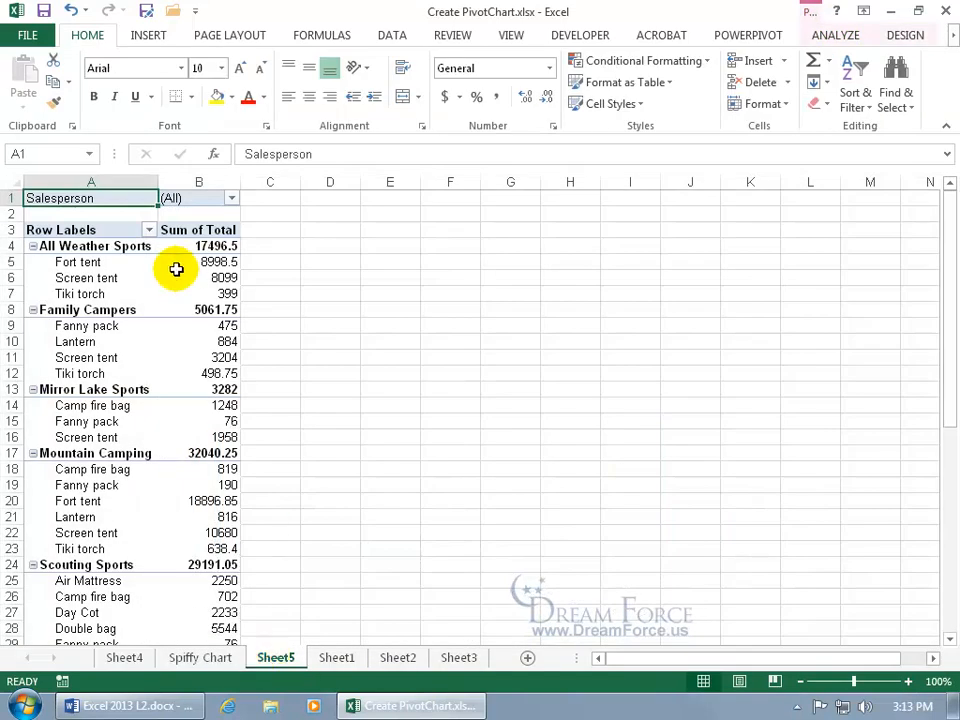
click(231, 199)
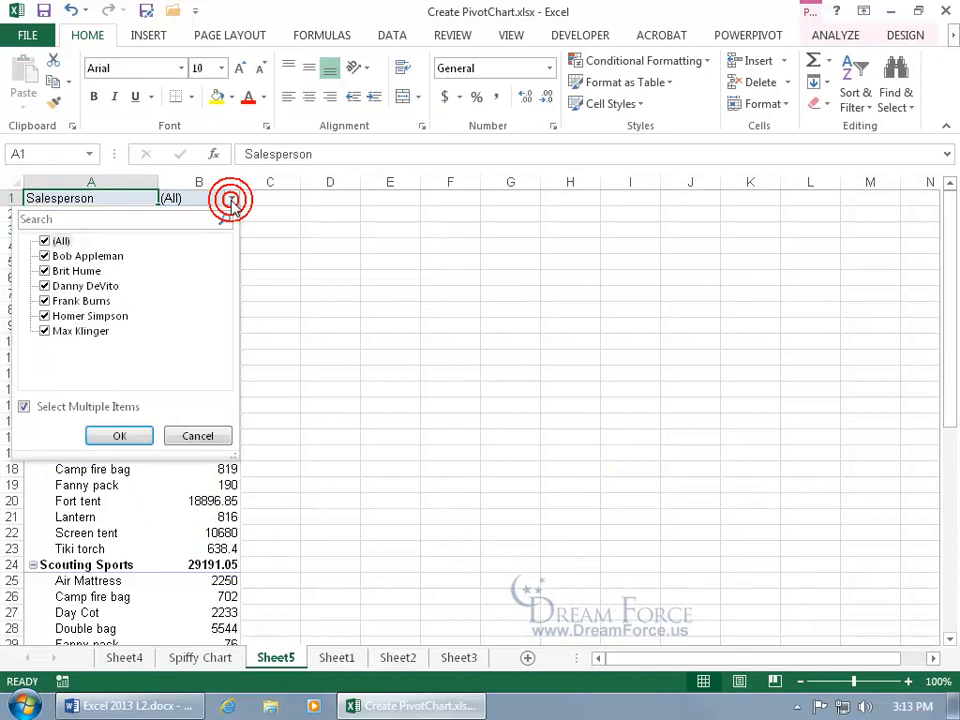
click(44, 241)
click(45, 271)
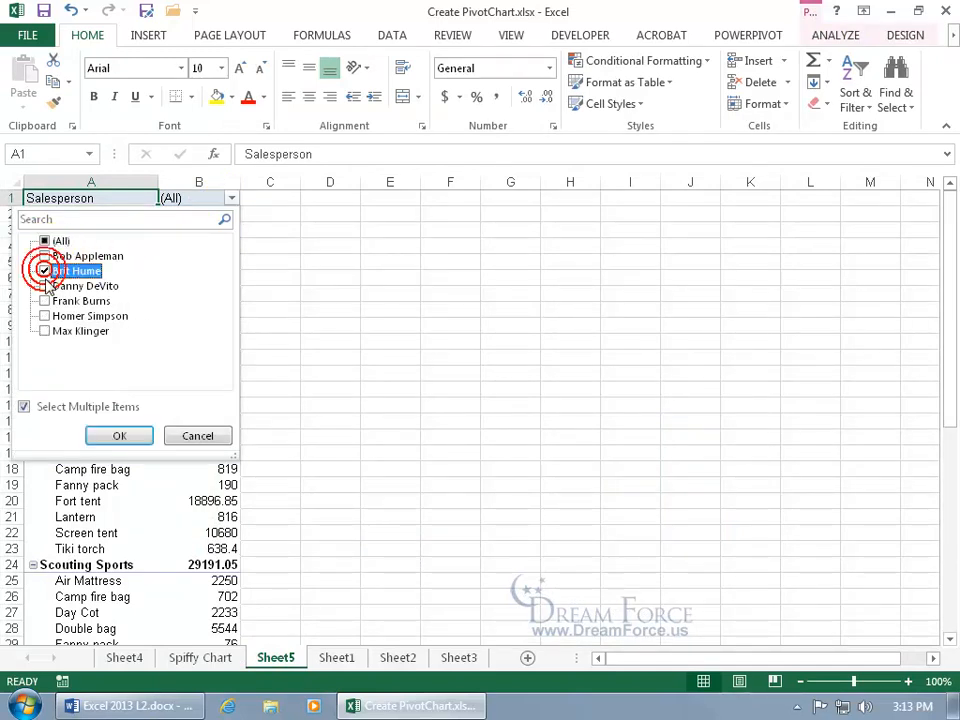
click(45, 286)
click(119, 435)
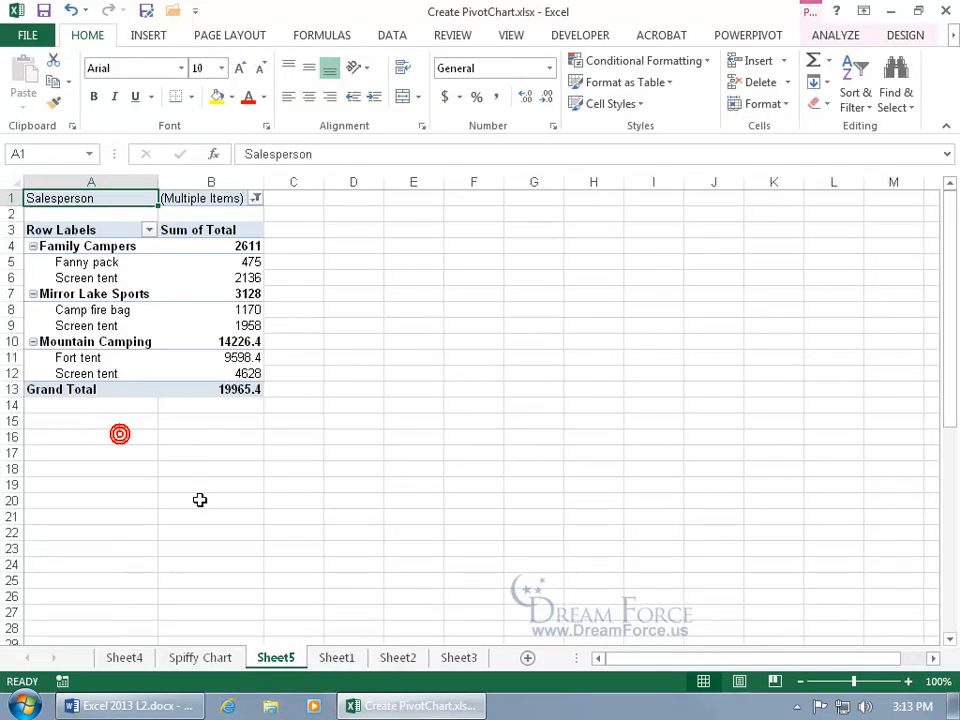
Return to Spiffy Chart and confirm its Salesperson filter shows the same two salespeople
click(190, 659)
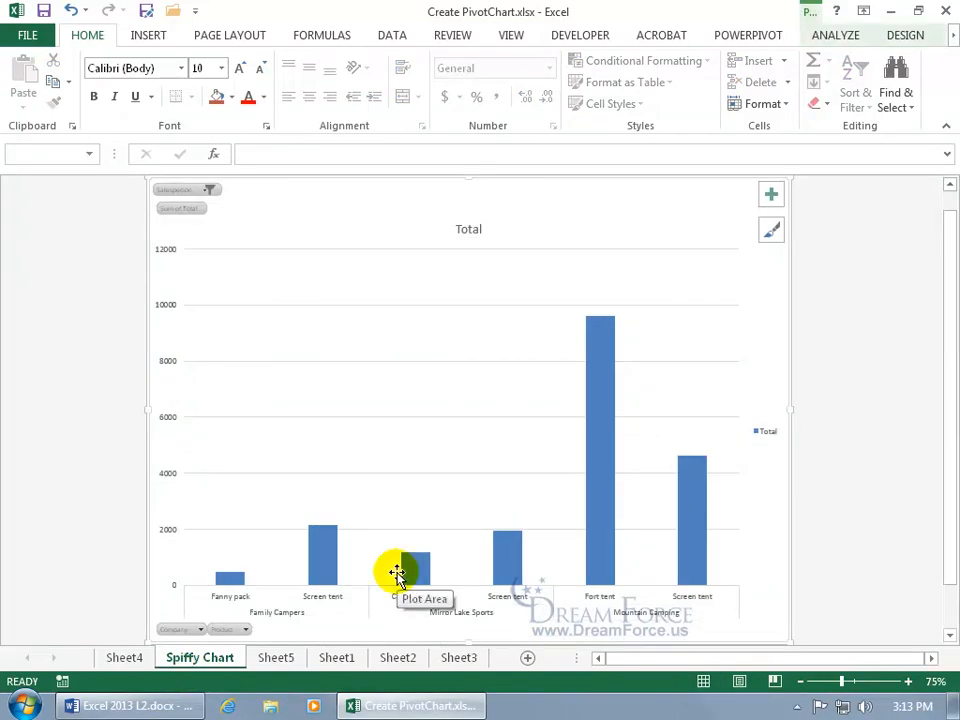
click(210, 191)
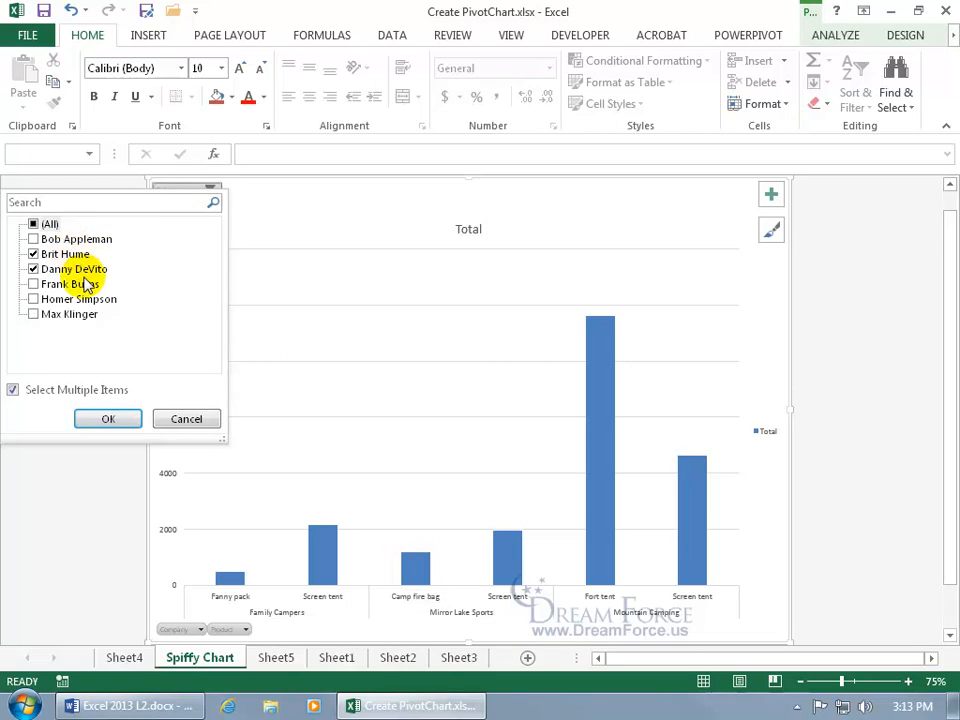
click(325, 231)
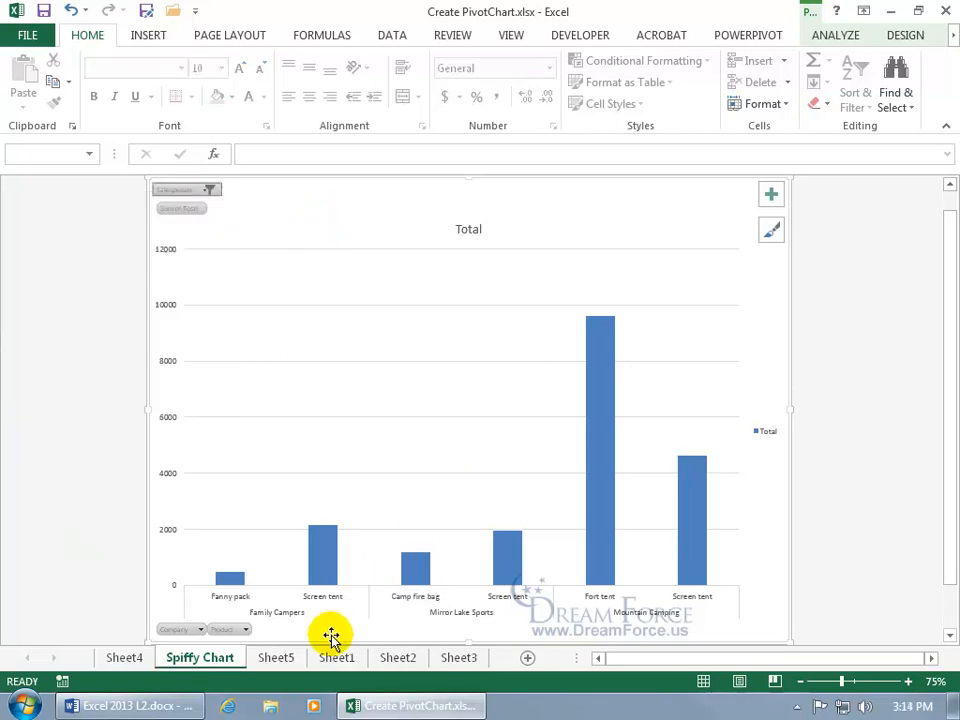